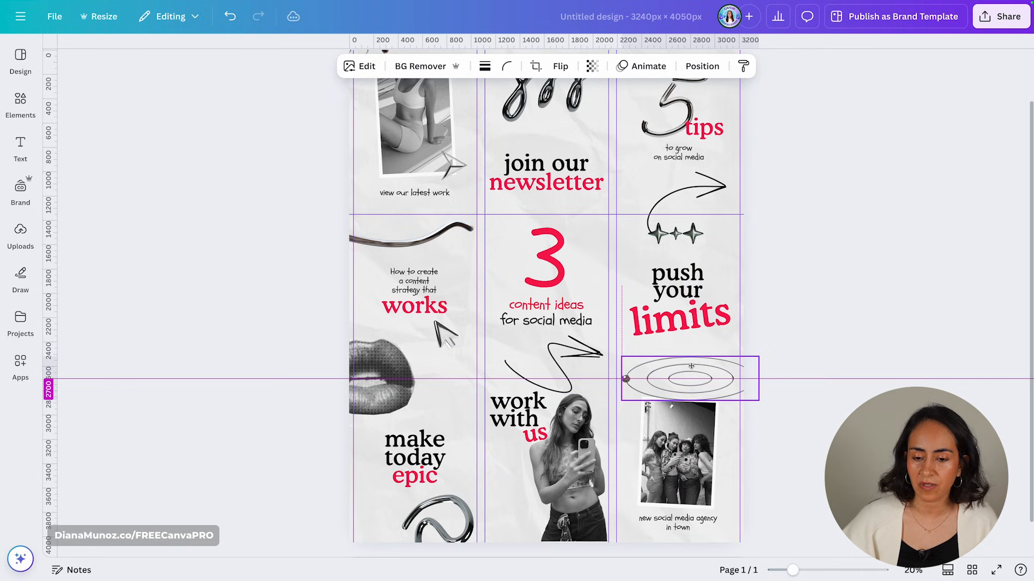
- Rotate the orbit swirl to -26° and shrink it, then shrink the chrome line
left_click_drag(690, 428, 709, 426)
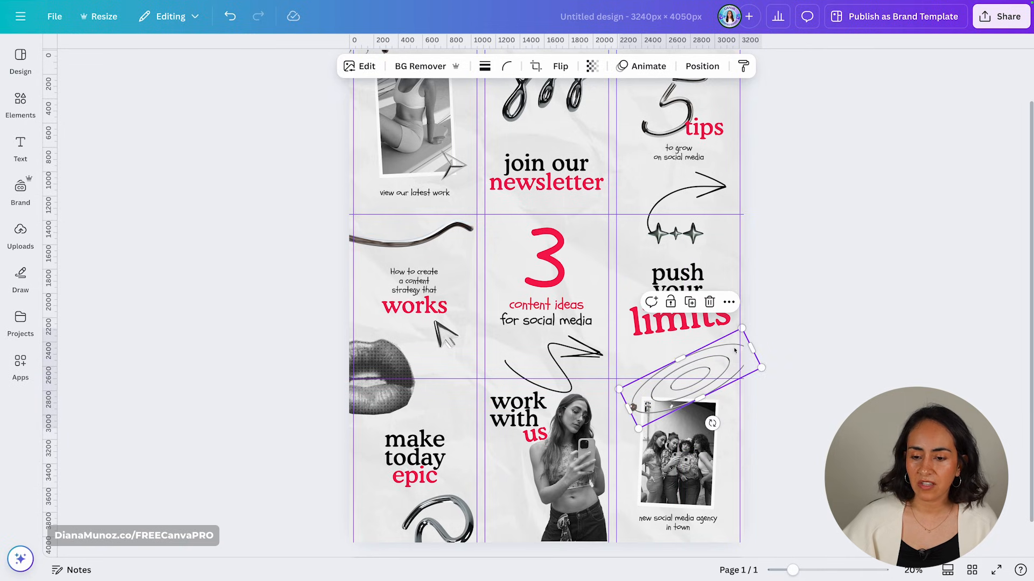
mouse_move(759, 368)
left_mouse_down()
mouse_move(745, 370)
mouse_move(751, 364)
left_mouse_up()
left_click_drag(620, 389, 616, 389)
left_click_drag(374, 377, 406, 377)
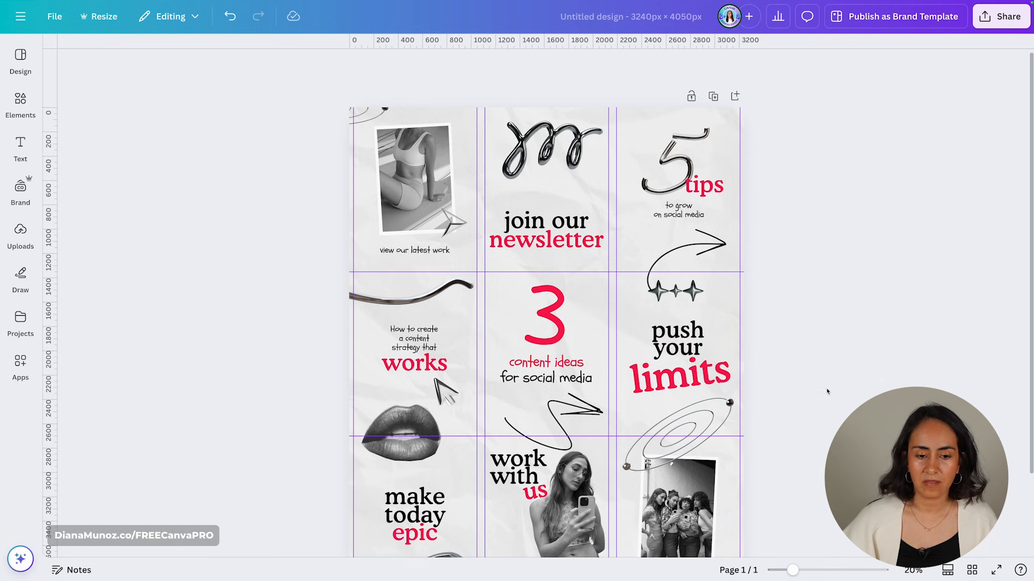
left_click(410, 301)
left_click_drag(331, 305, 360, 302)
- Paste a rotated swirl copy at the top-left tile and delete the leftover off-page swirl
key("ctrl+v")
left_click_drag(517, 242, 399, 127)
left_click_drag(417, 172, 330, 346)
left_click_drag(398, 123, 420, 107)
left_click(372, 113)
key("Delete")
- Rotate the chrome line counter-clockwise and move it up
left_click(411, 300)
left_click_drag(415, 322, 423, 322)
left_click_drag(411, 298, 409, 289)
scroll(544, 387, "up", 5)
scroll(316, 217, "up", 2)
left_click(334, 226)
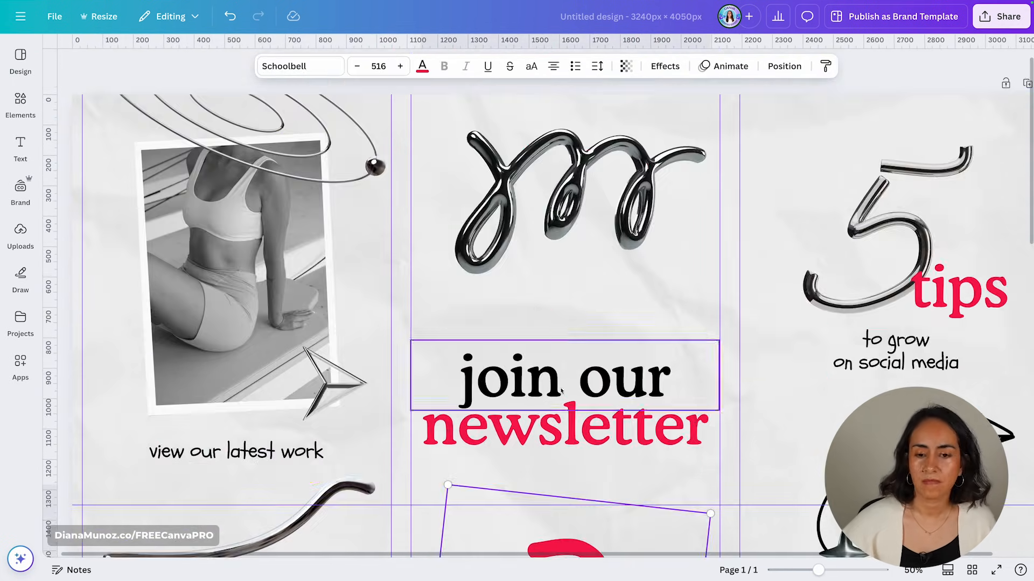
scroll(886, 376, "down", 5)
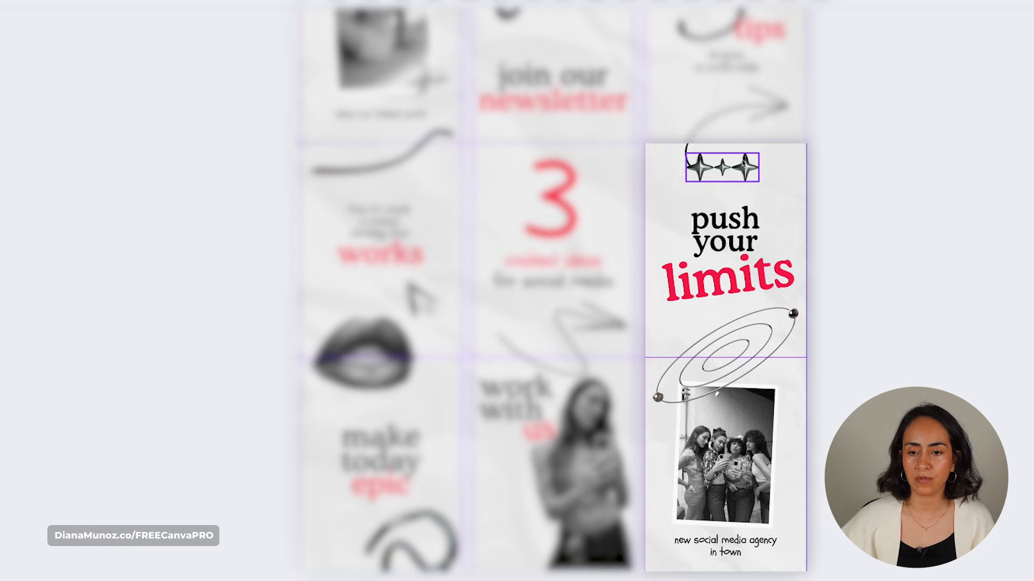
left_click(561, 361)
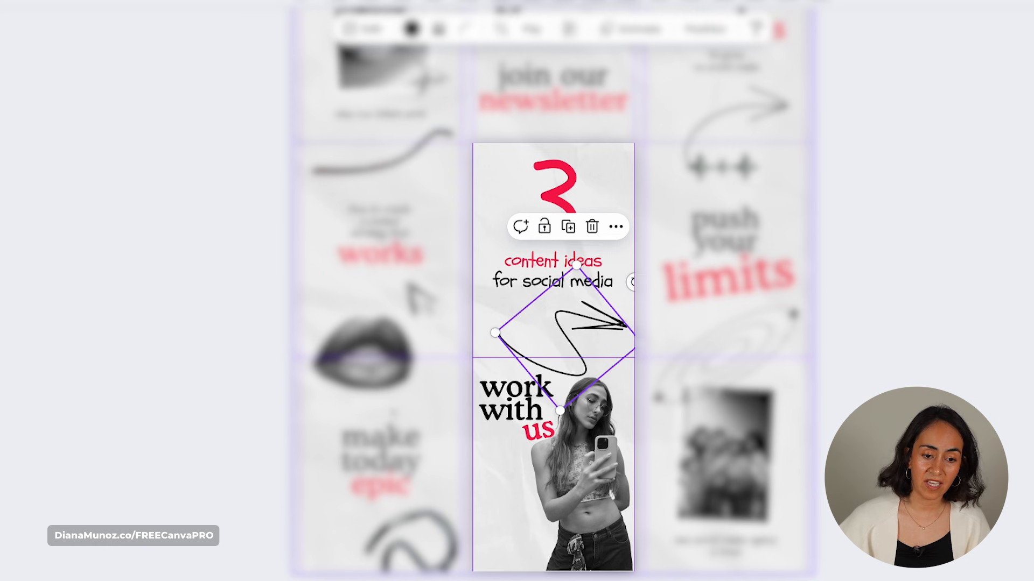
left_click(369, 336)
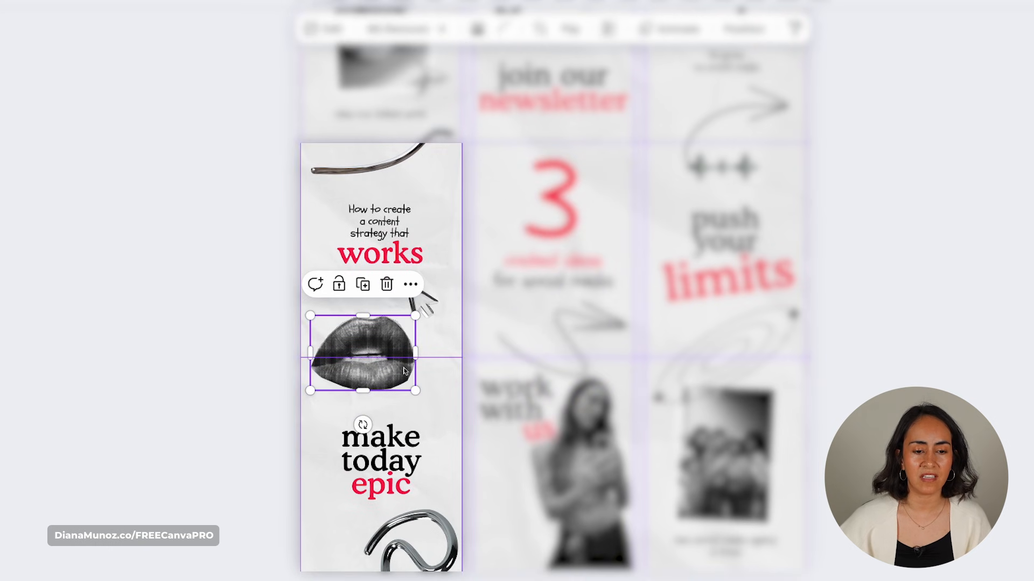
scroll(340, 336, "up", 1)
left_click(380, 171)
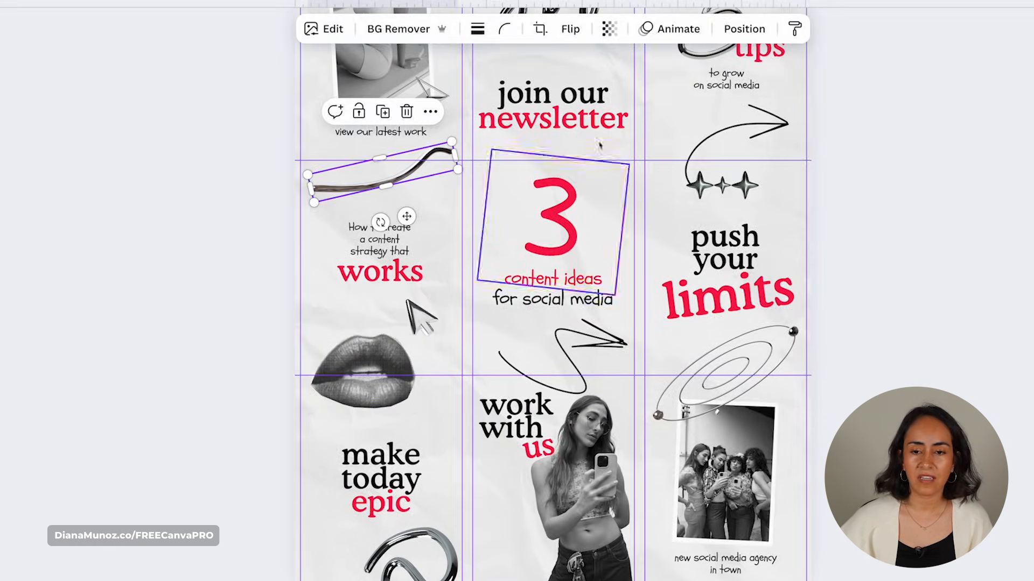
left_click(767, 127)
scroll(416, 99, "up", 3)
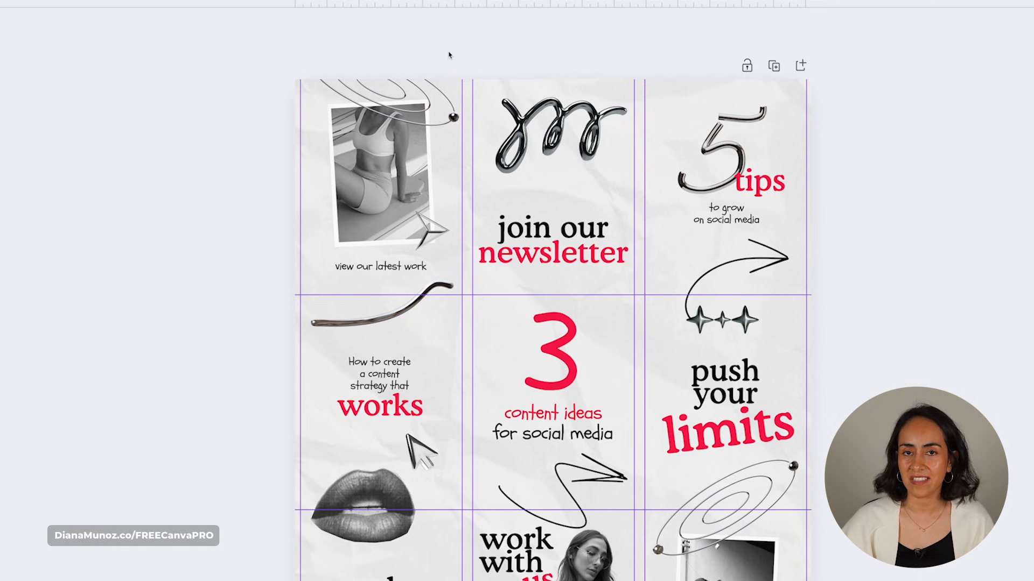
- Zoom in and add a rectangle stretched across the grid's width above the centre tile
scroll(824, 293, "down", 3)
left_click(824, 293)
left_click_drag(792, 571, 783, 572)
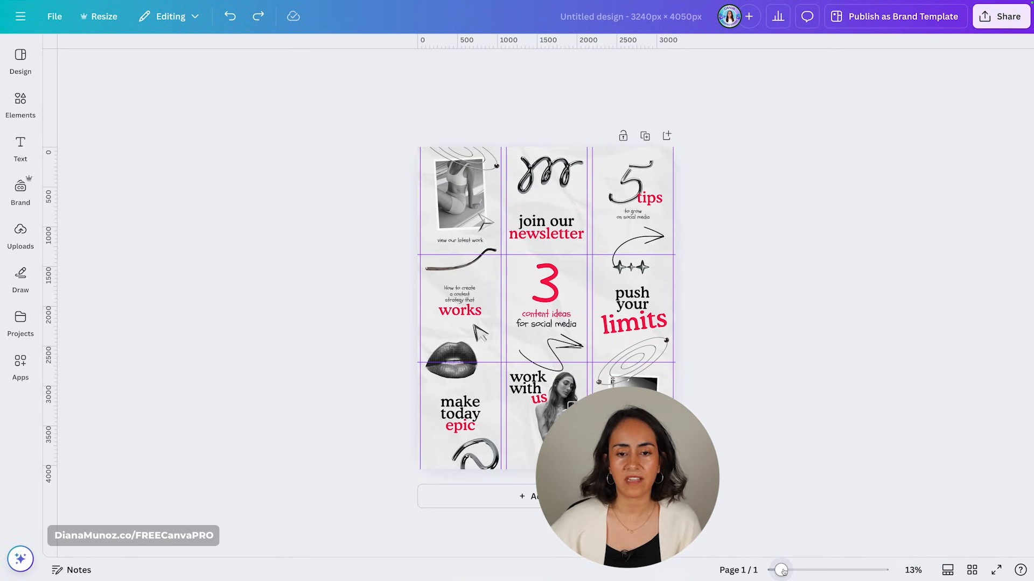
left_click_drag(781, 571, 805, 571)
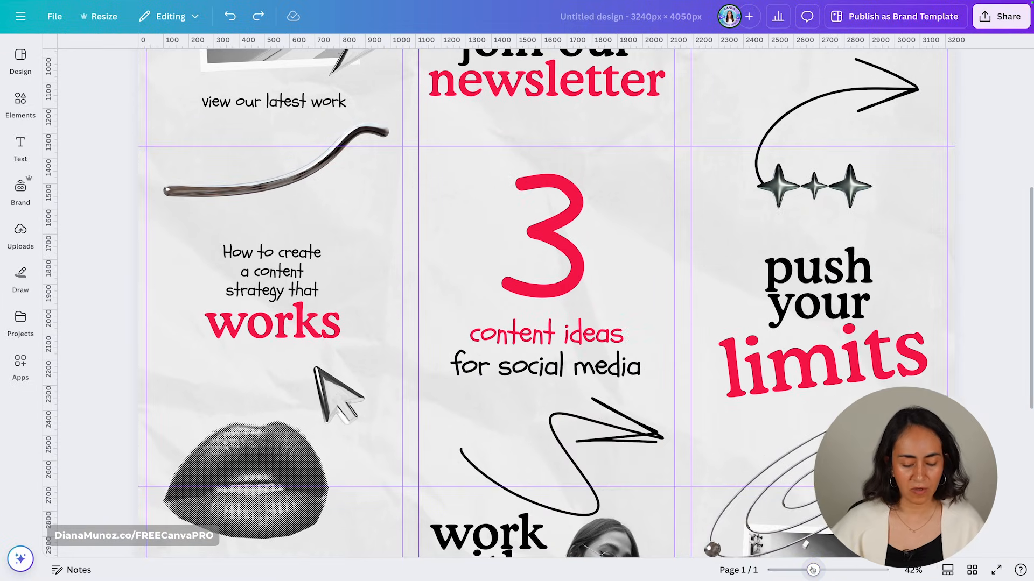
key("r")
left_click_drag(634, 427, 628, 305)
left_click_drag(542, 316, 543, 147)
left_click_drag(663, 109, 924, 111)
left_click_drag(418, 109, 152, 115)
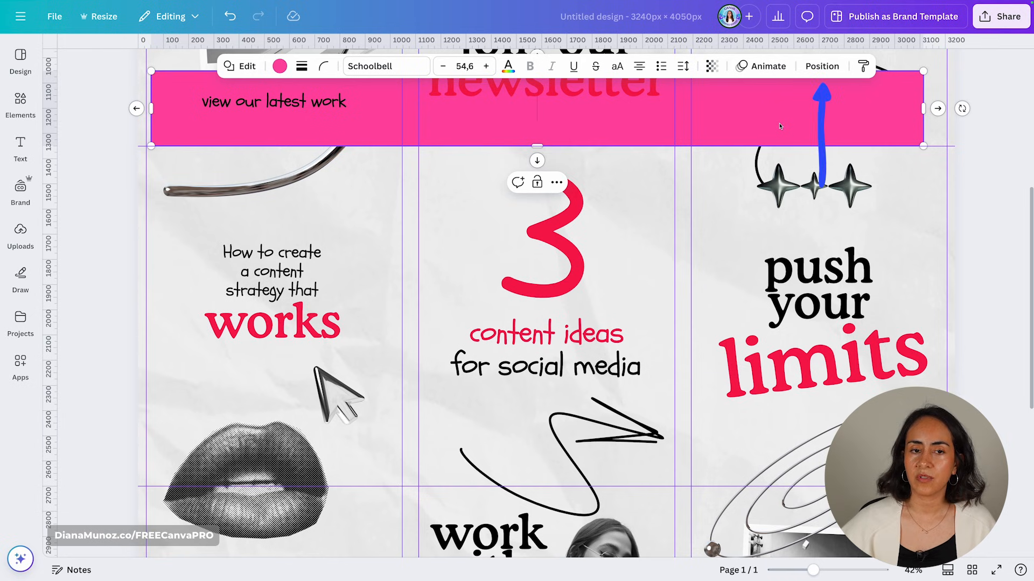
- Bring the banner to front, colour it black, and widen it on both sides
left_click(822, 65)
left_click(100, 193)
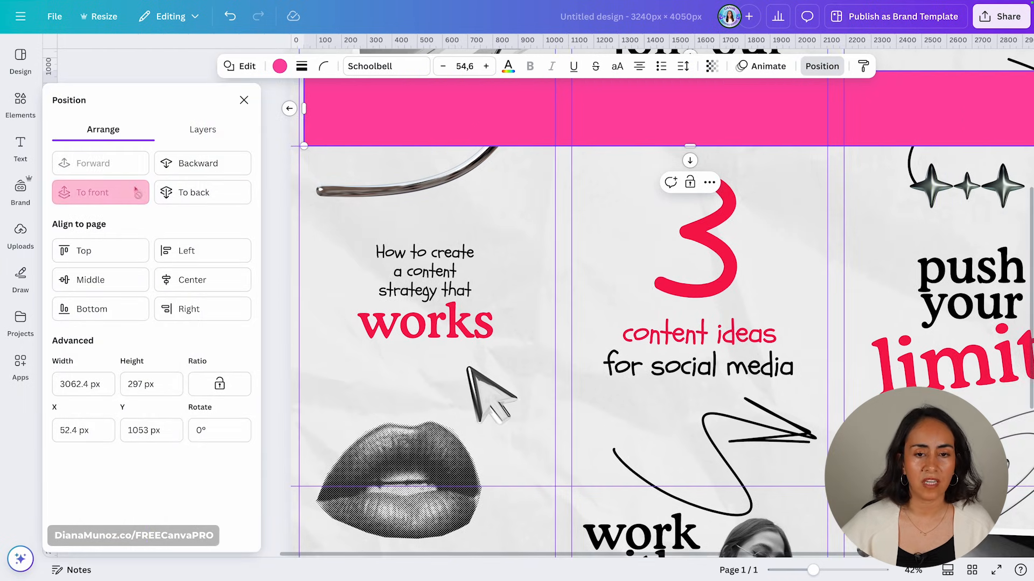
left_click(279, 66)
left_click(132, 193)
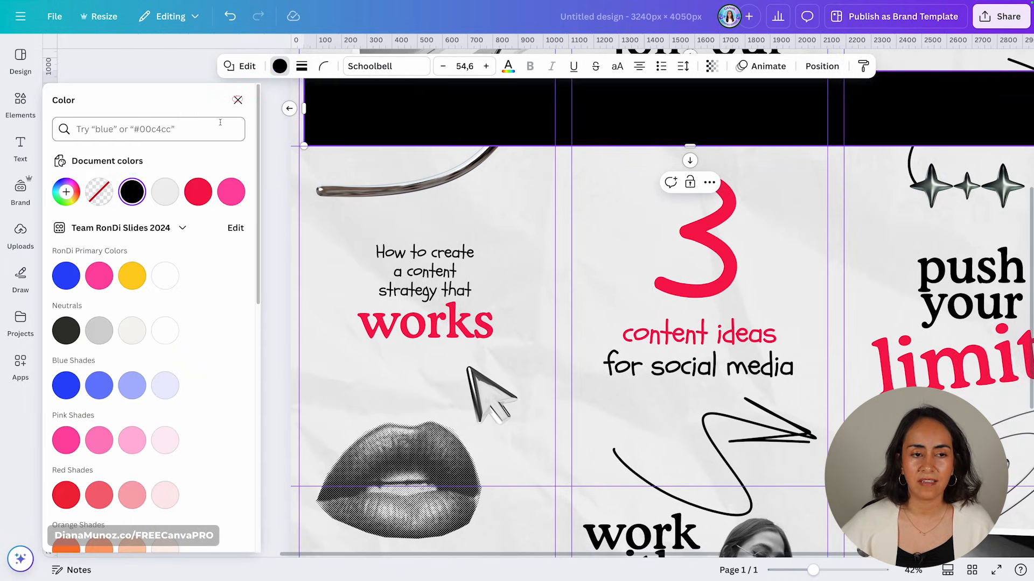
left_click(237, 100)
left_click_drag(153, 106, 136, 106)
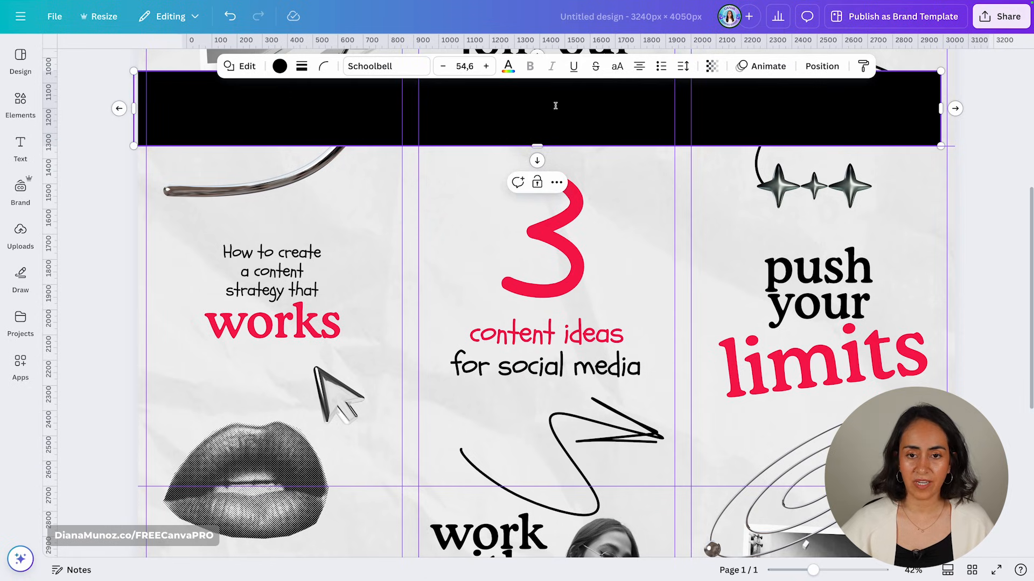
left_click(979, 114)
left_click(936, 105)
left_click_drag(940, 107, 961, 107)
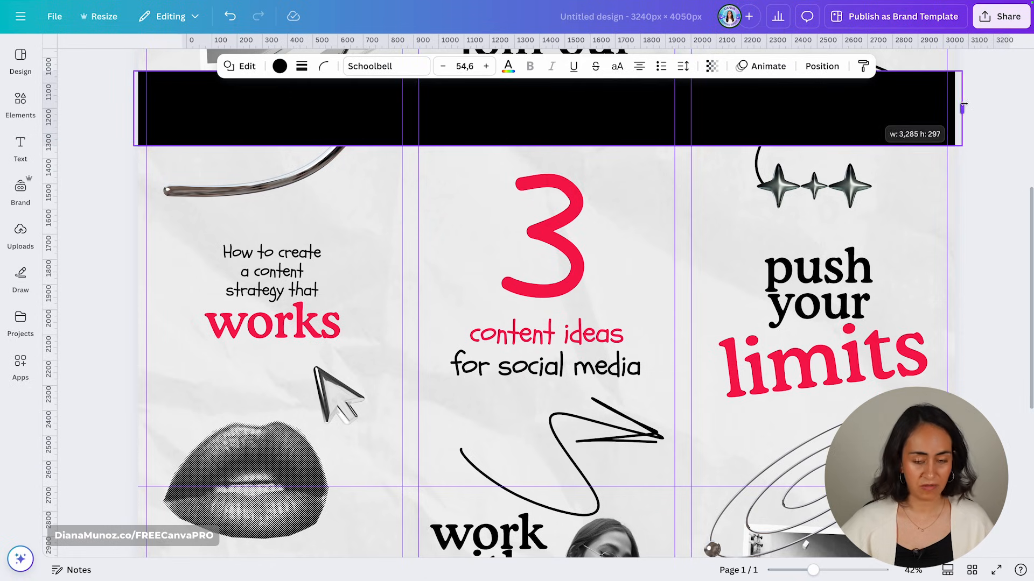
- Add black copies below, left and right of the centre tile
left_click_drag(619, 111, 601, 523)
left_click_drag(572, 132, 560, 202)
left_click_drag(940, 221, 419, 487)
left_click_drag(255, 328, 823, 329)
left_click(995, 242)
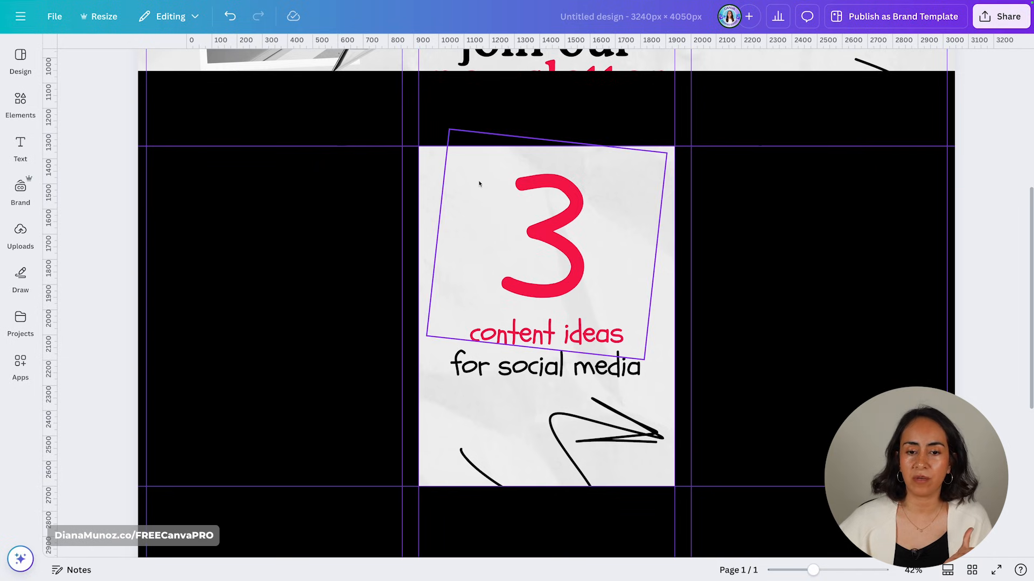
- Select all four black blocks and shift the frame right to preview another tile
left_click(935, 119)
left_click(944, 222, "shift")
left_click(467, 506, "shift")
left_click(352, 254, "shift")
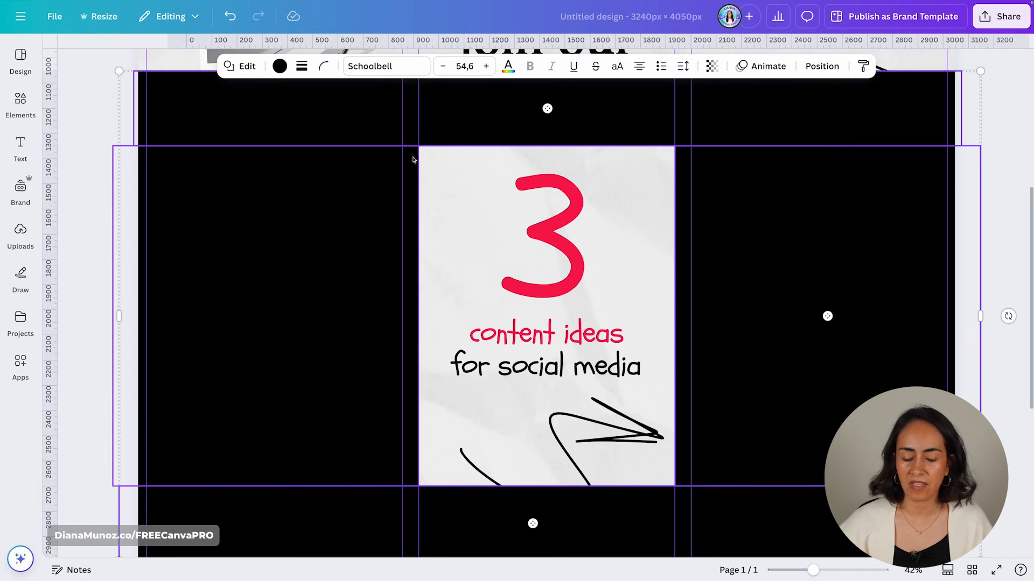
left_click_drag(312, 207, 581, 205)
- Move the black frame over the 'work with us' and 'make today epic' tiles, then zoom out
scroll(713, 428, "right", 5)
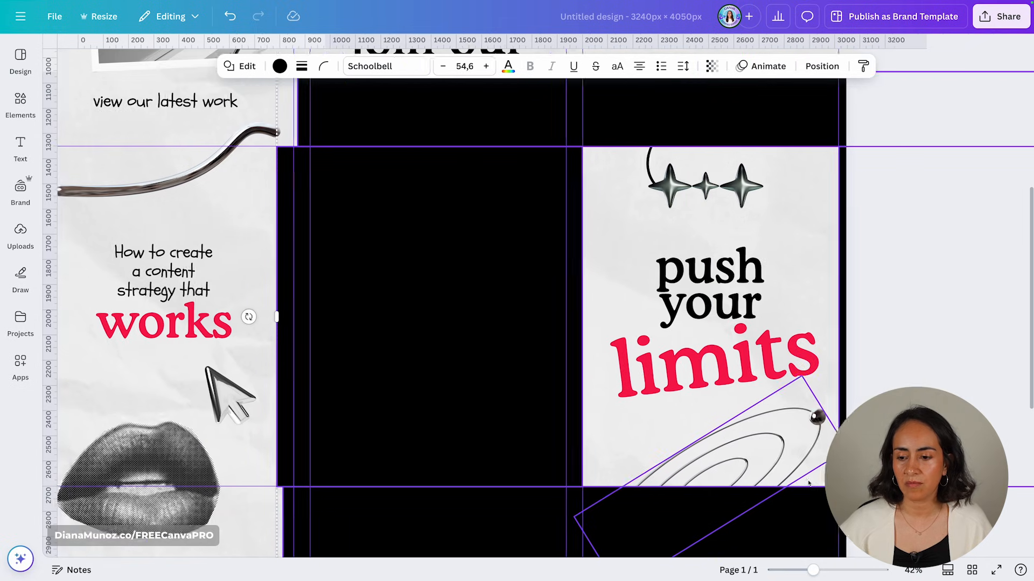
scroll(808, 483, "down", 2)
scroll(808, 483, "down", 5)
left_click_drag(746, 261, 724, 577)
left_click_drag(758, 138, 781, 166)
scroll(682, 165, "down", 2)
left_click_drag(682, 164, 45, 212)
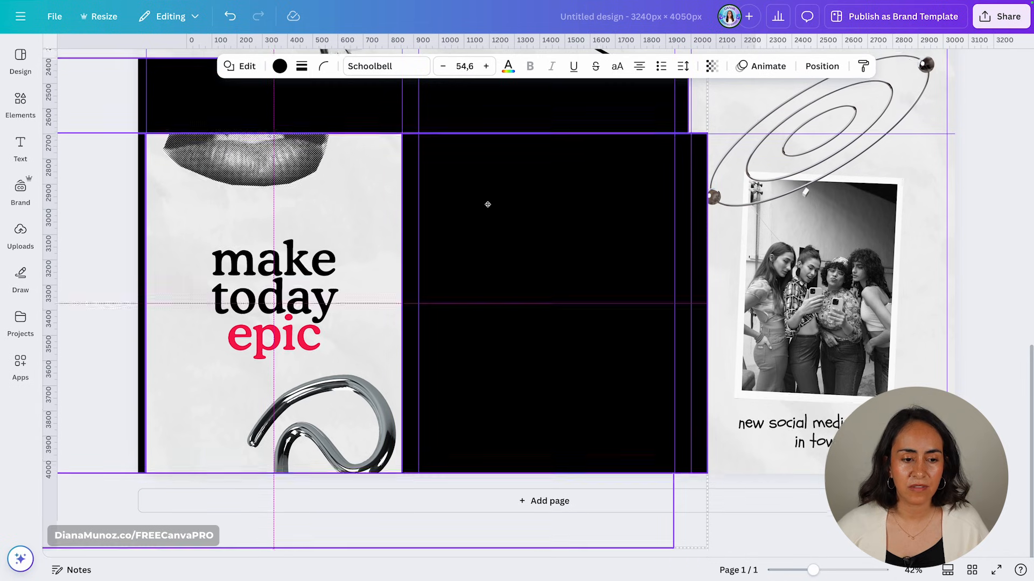
left_click_drag(483, 215, 521, 205)
scroll(568, 196, "up", 4)
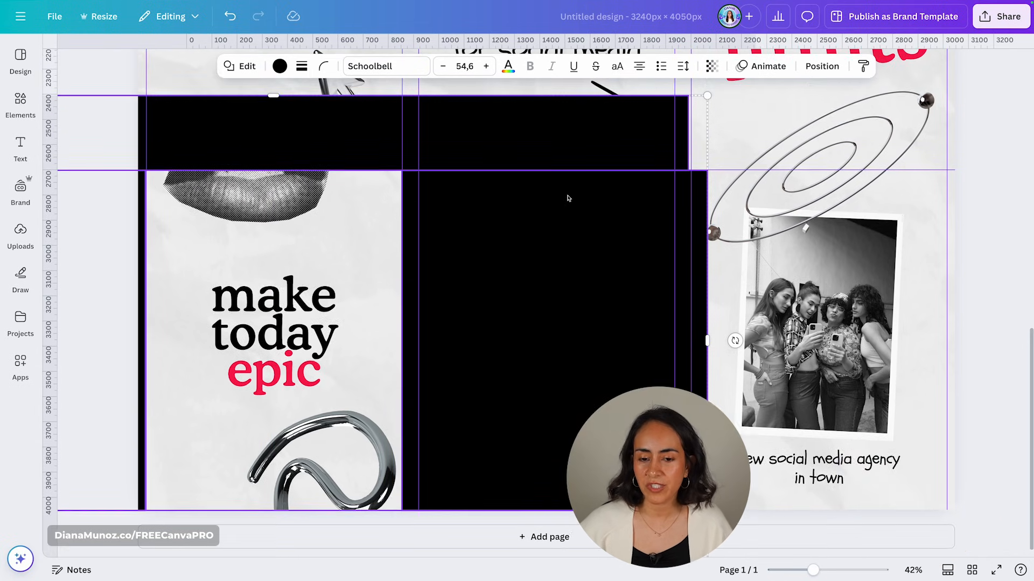
left_click_drag(813, 570, 785, 570)
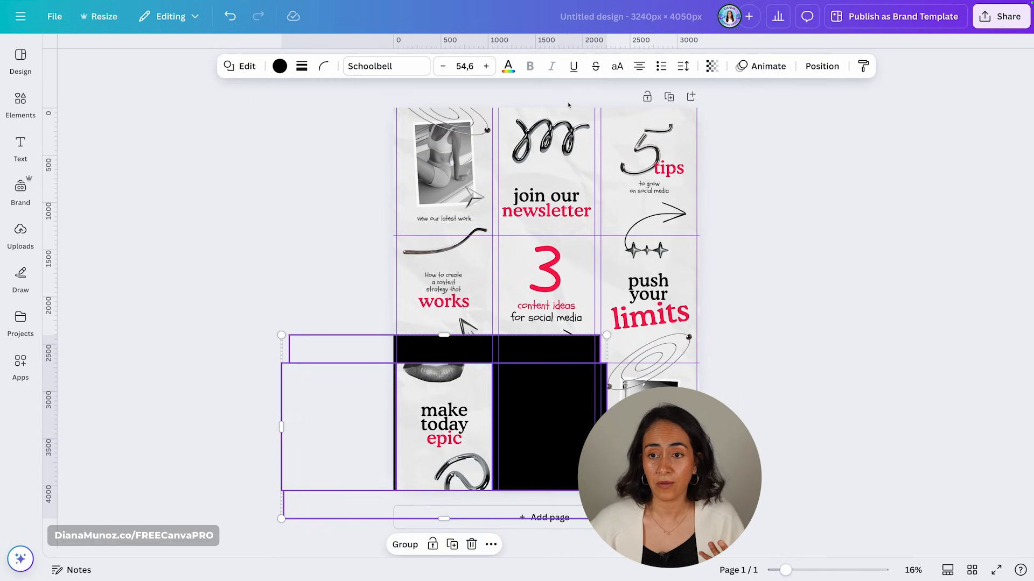
left_click(820, 225)
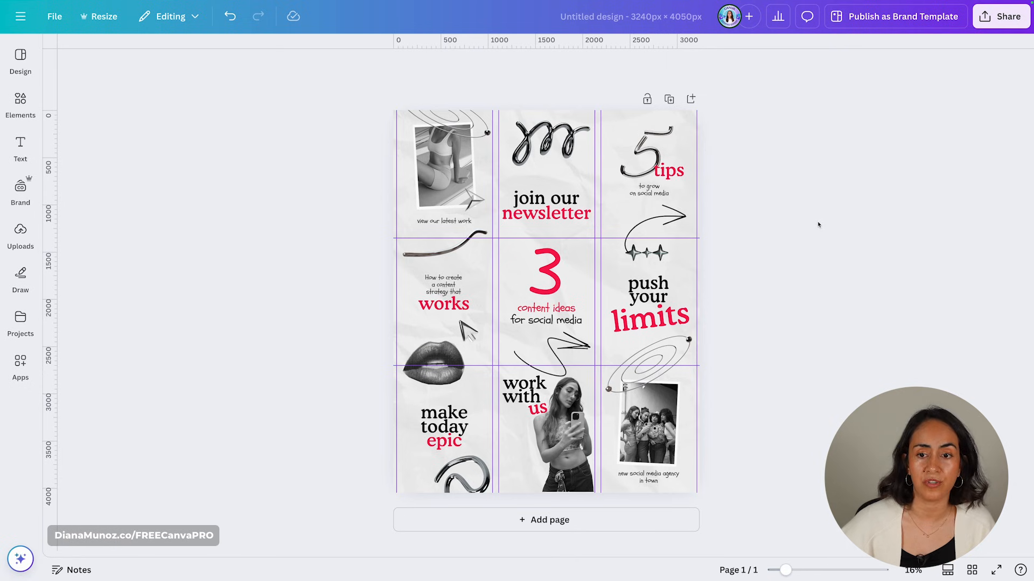
- Check the grid group's transparency, then duplicate the page to make a second copy
left_click(837, 217)
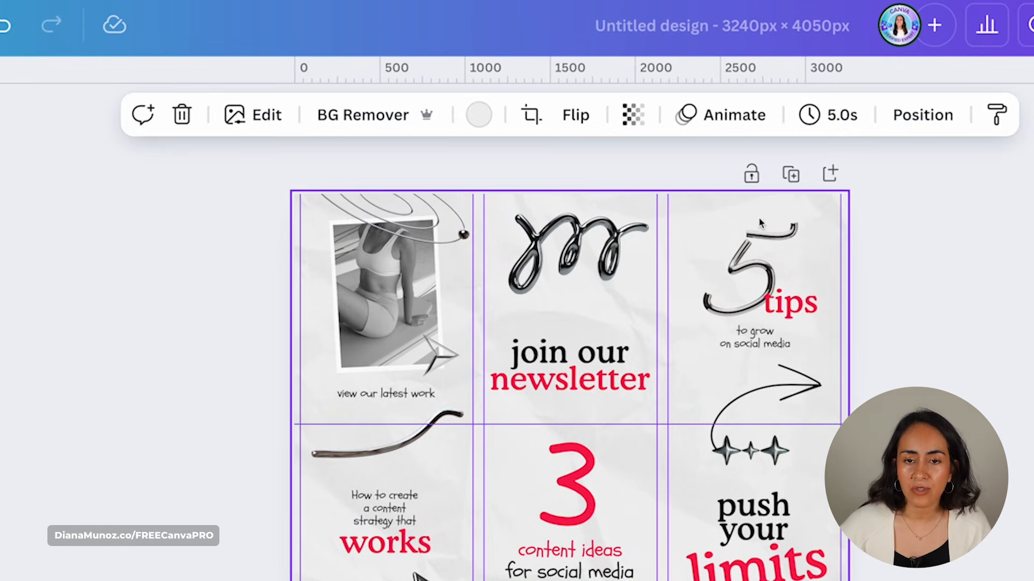
left_click(633, 114)
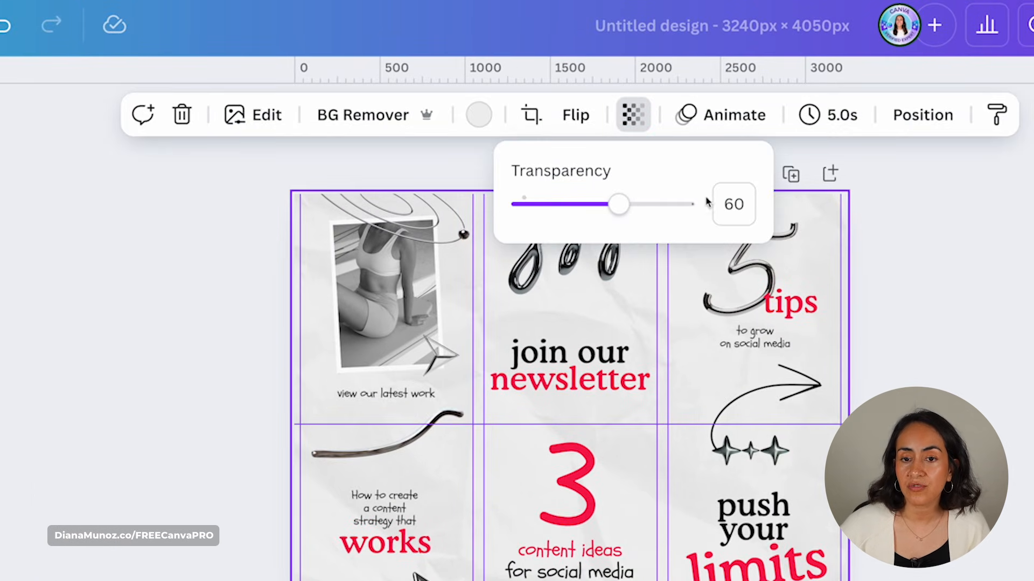
left_click(948, 283)
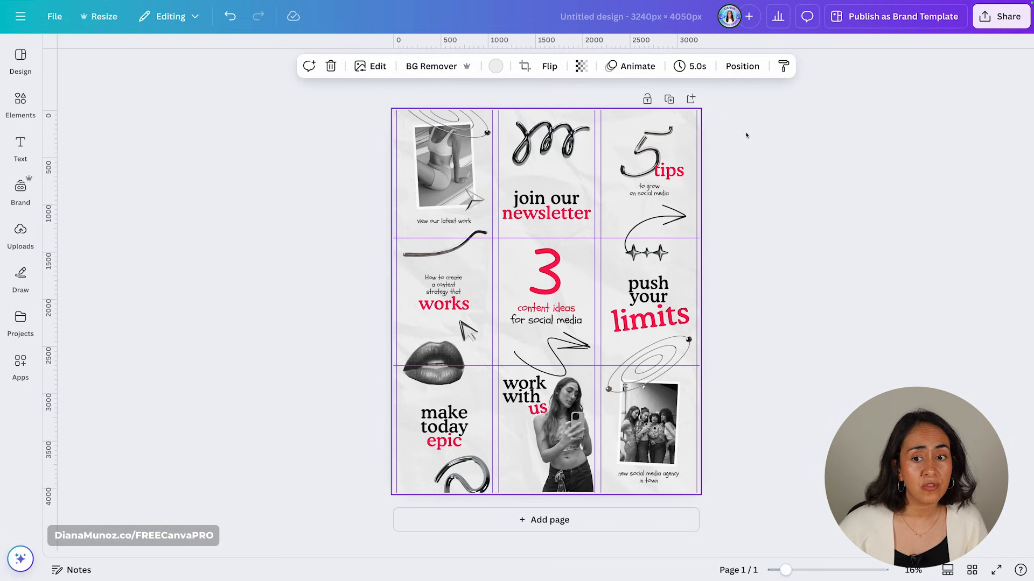
left_click(718, 129)
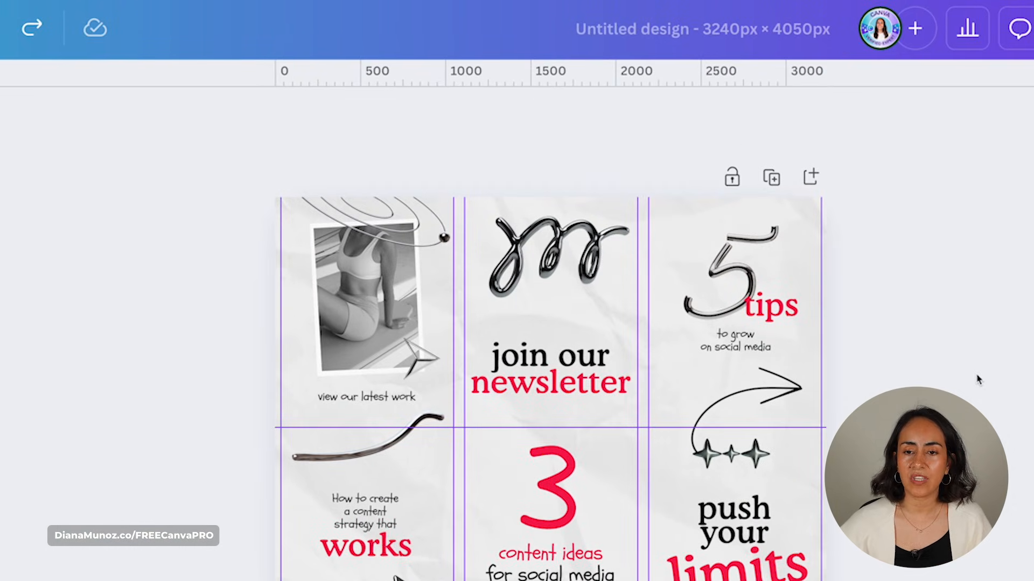
left_click(771, 178)
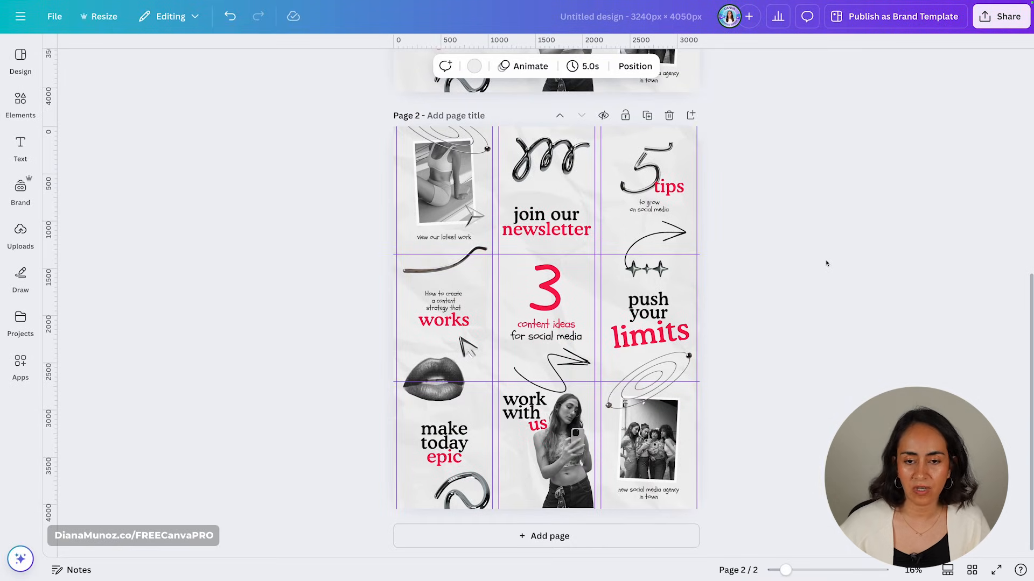
- Add a pink square in front of everything, placed at page 1's top-left corner
scroll(829, 269, "up", 5)
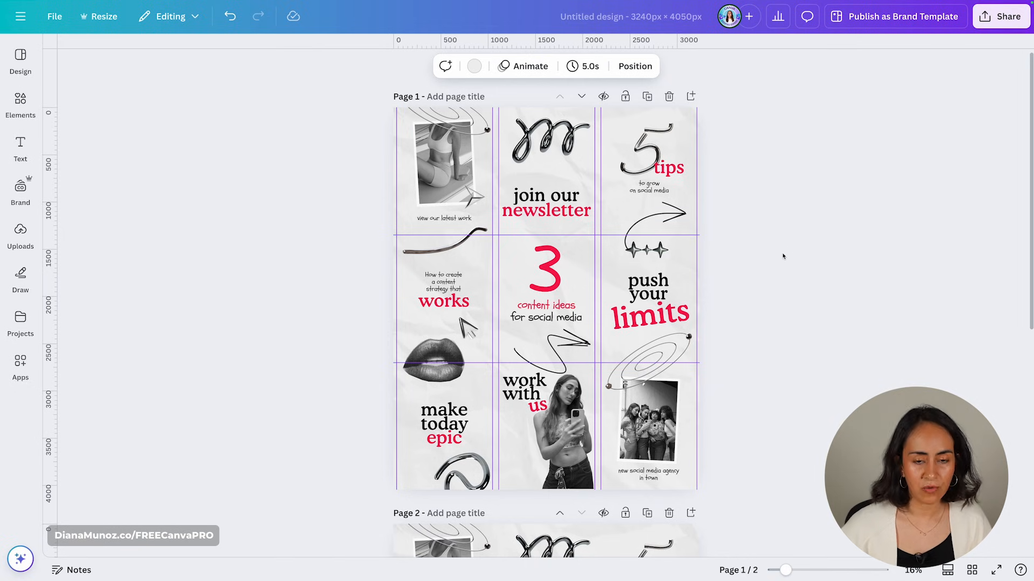
key("r")
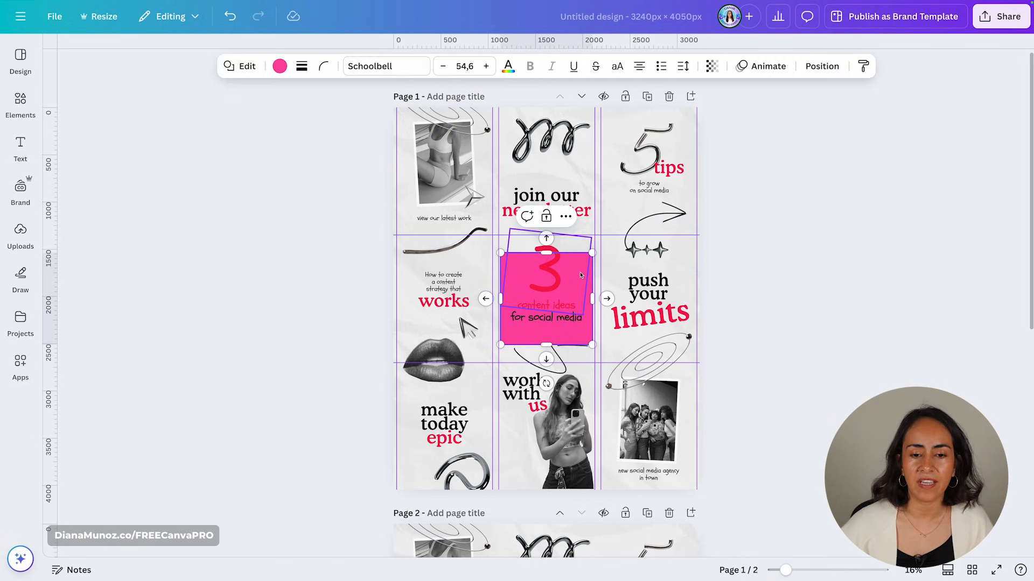
left_click(821, 66)
left_click(142, 191)
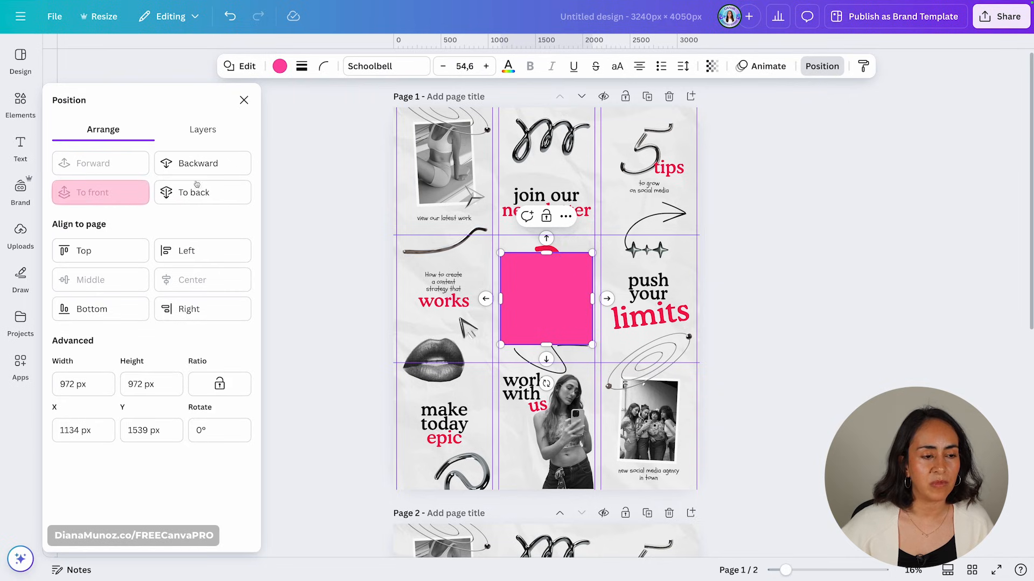
left_click_drag(578, 276, 444, 145)
left_click(821, 67)
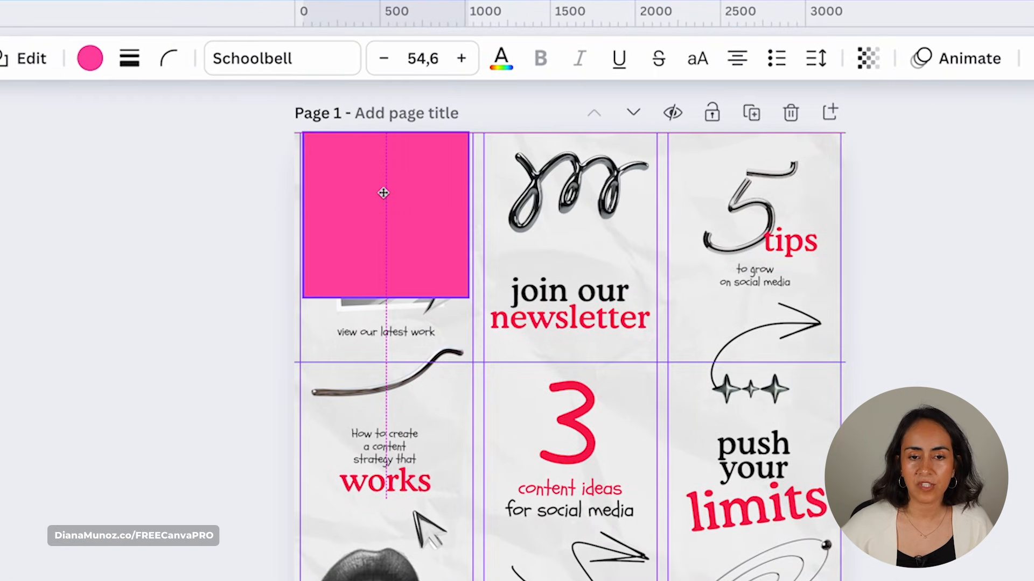
- Align the pink square to the first cell's top and marquee-select all page 1 elements
left_click_drag(383, 193, 381, 231)
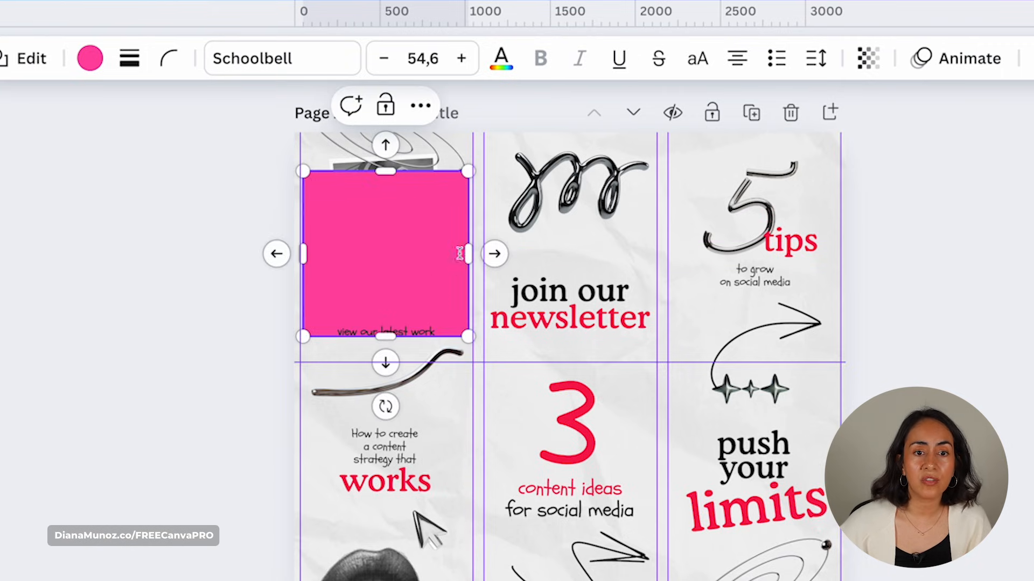
left_click(512, 110)
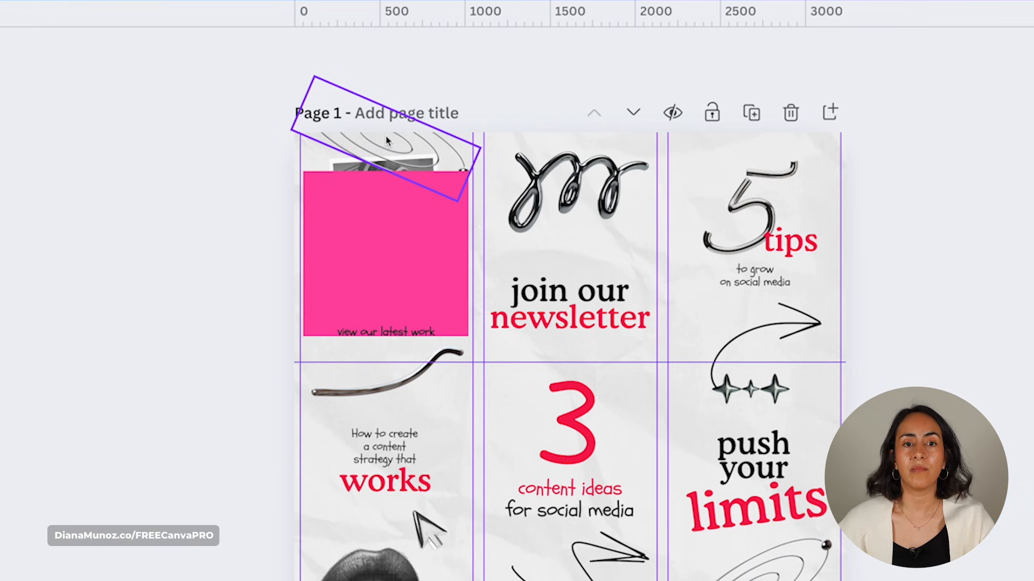
left_click_drag(387, 262, 393, 225)
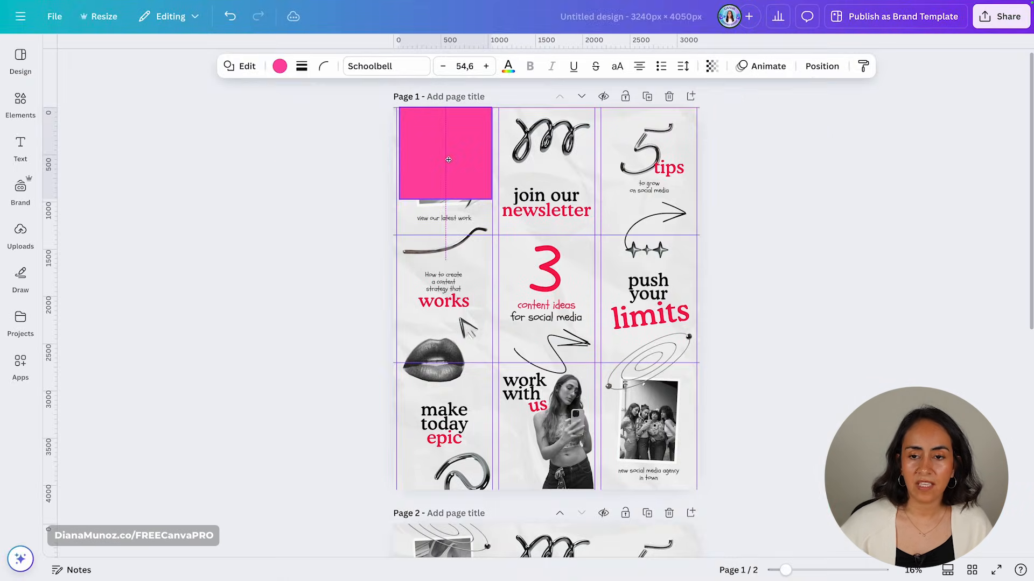
left_click_drag(448, 159, 448, 159)
left_click_drag(689, 144, 356, 499)
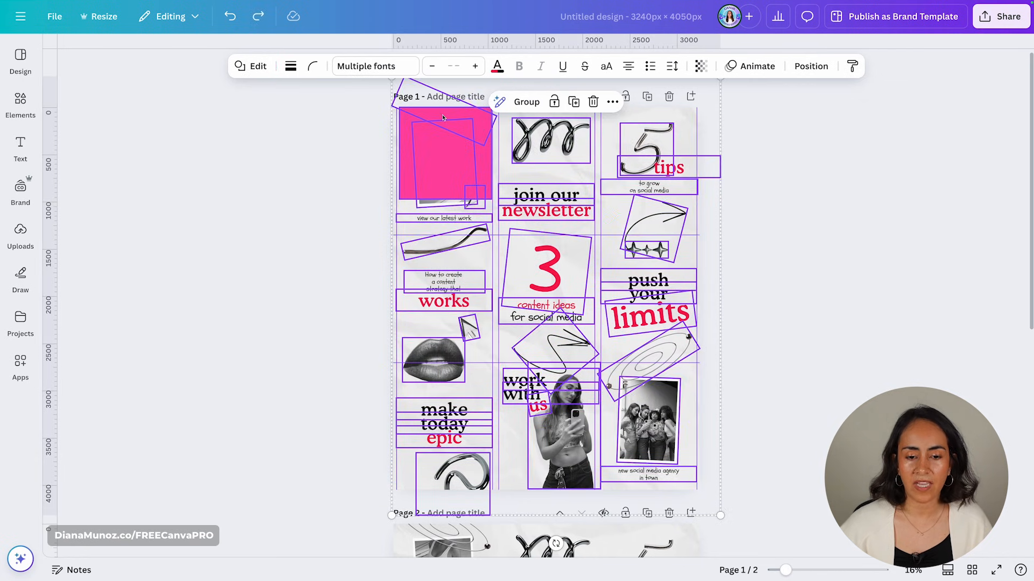
- Drag all page 1 elements straight down onto page 2 and zoom out to check both pages
left_click_drag(443, 117, 443, 494)
left_click(817, 408)
scroll(721, 443, "down", 5)
left_click_drag(786, 570, 829, 570)
scroll(219, 309, "up", 4)
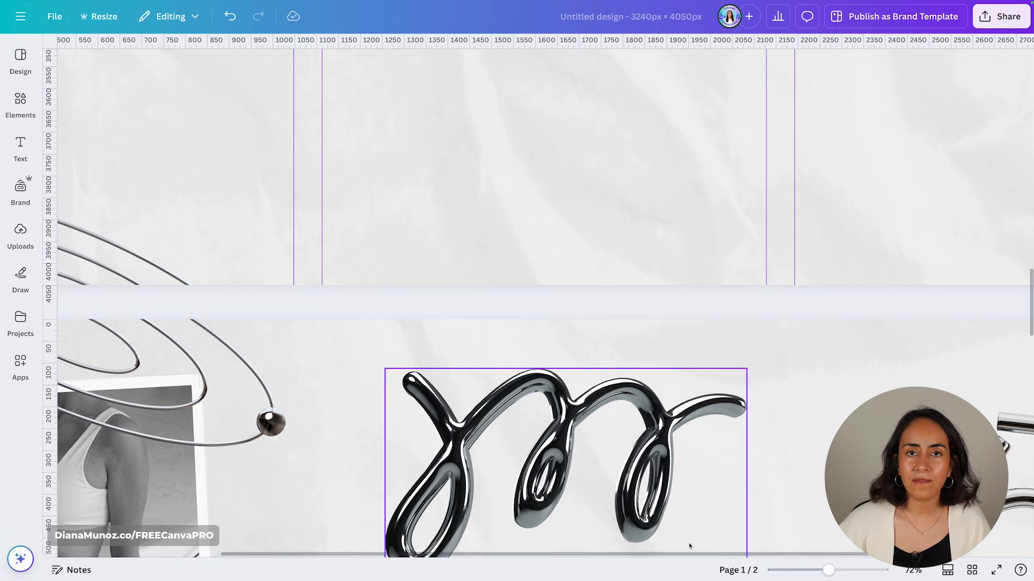
left_click_drag(829, 557, 538, 455)
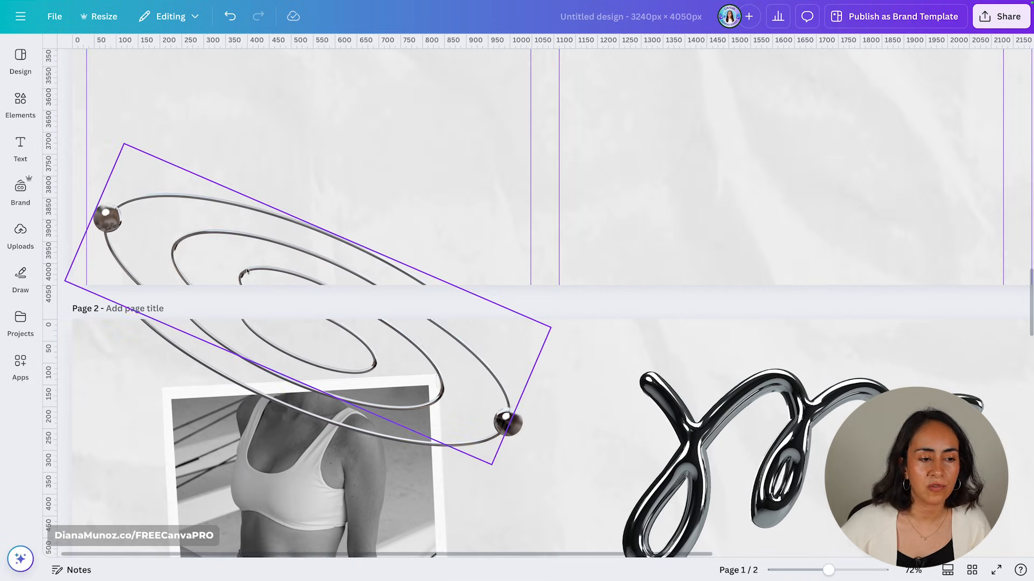
left_click_drag(828, 571, 801, 570)
left_click(310, 396)
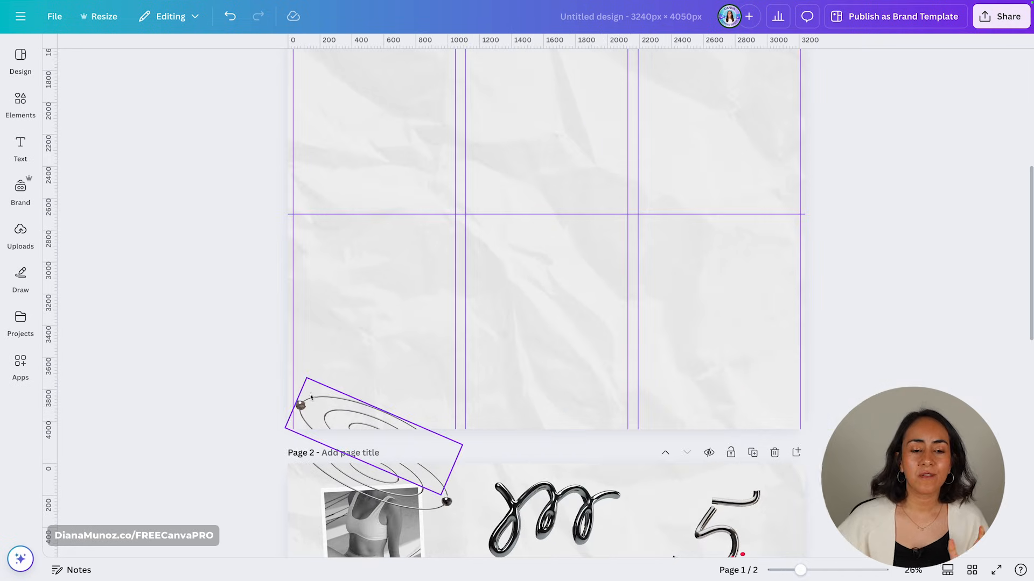
- Lock the orbit line crossing into page 2 and delete the empty first page
left_click(340, 413)
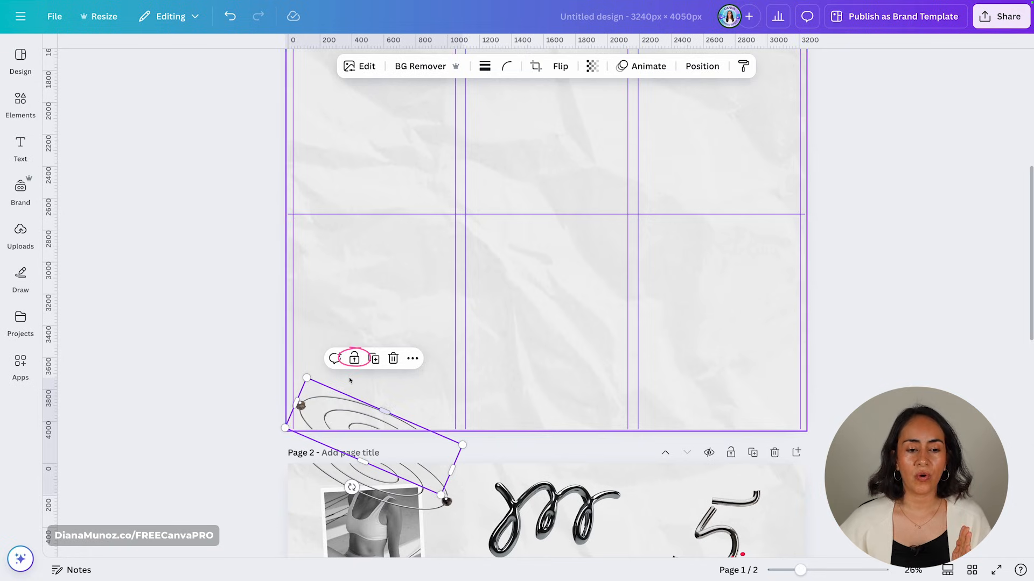
left_click(353, 359)
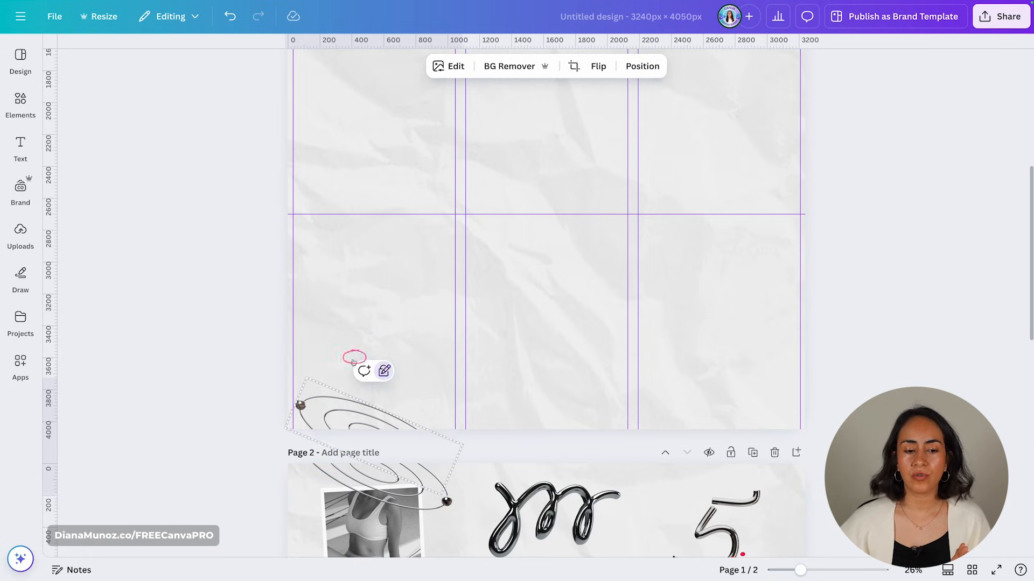
left_click(228, 366)
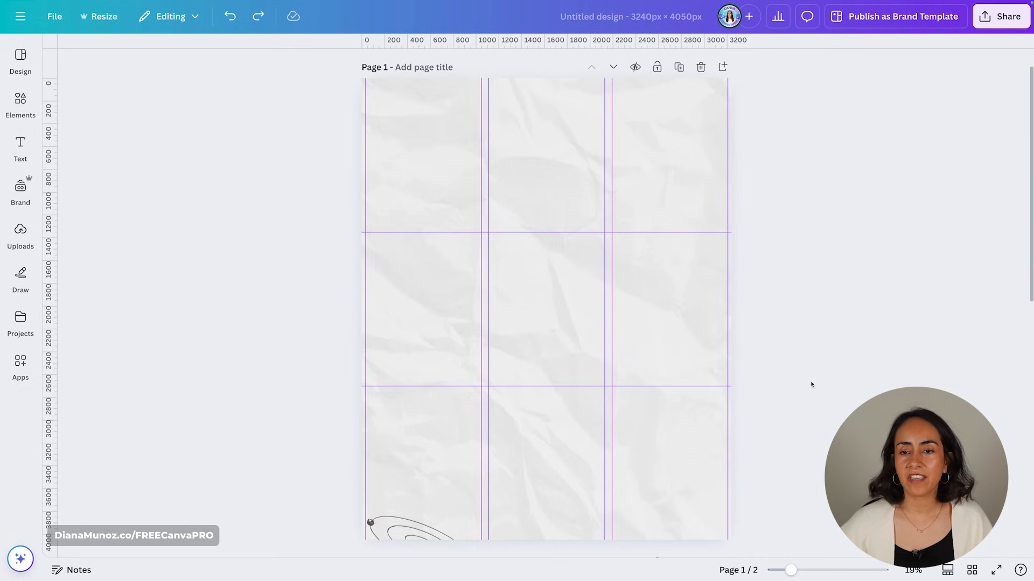
left_click(701, 67)
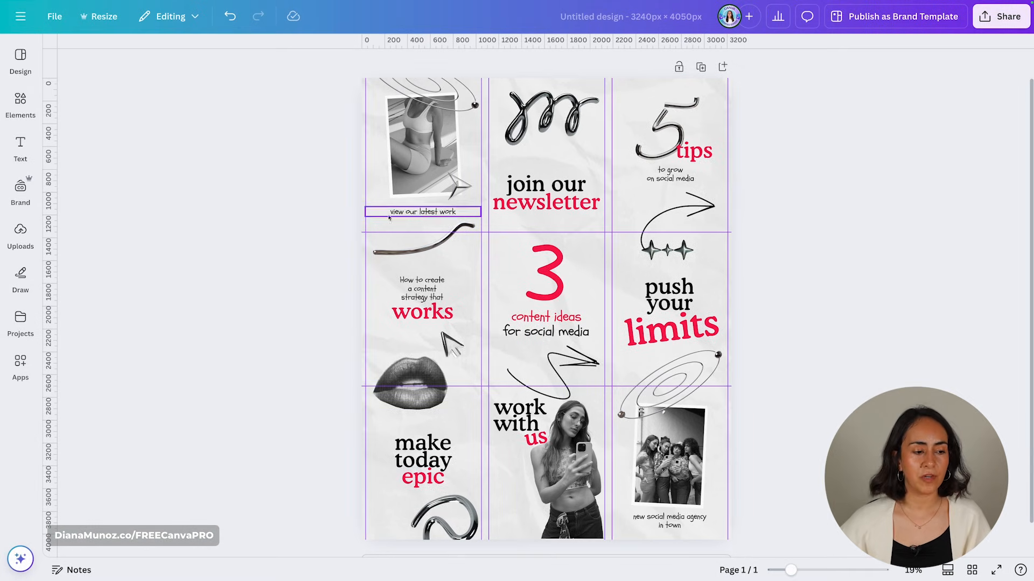
- Search apps for 'image sp', open Image Splitter, and send the current design to it
left_click(35, 372)
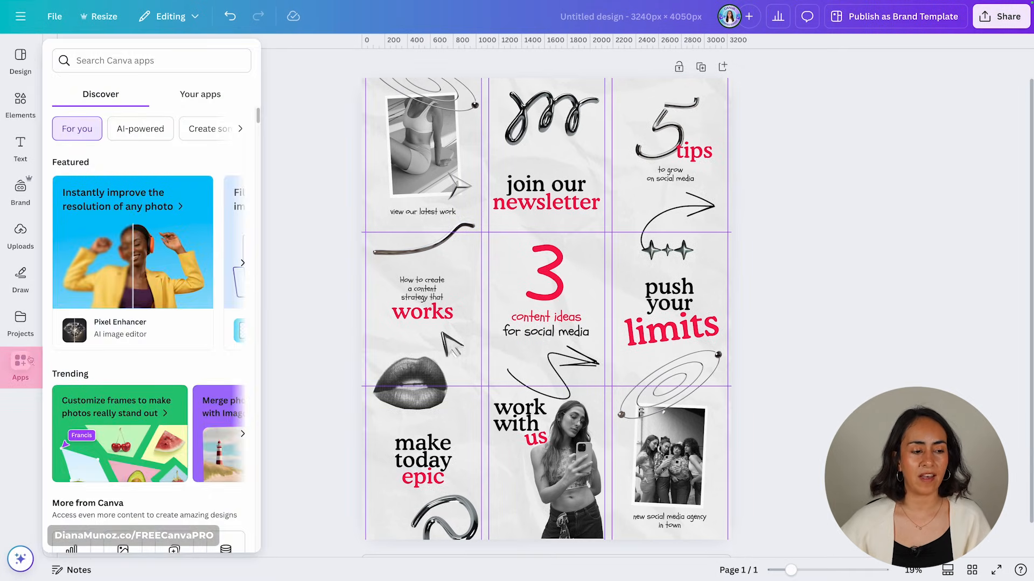
type("image sp")
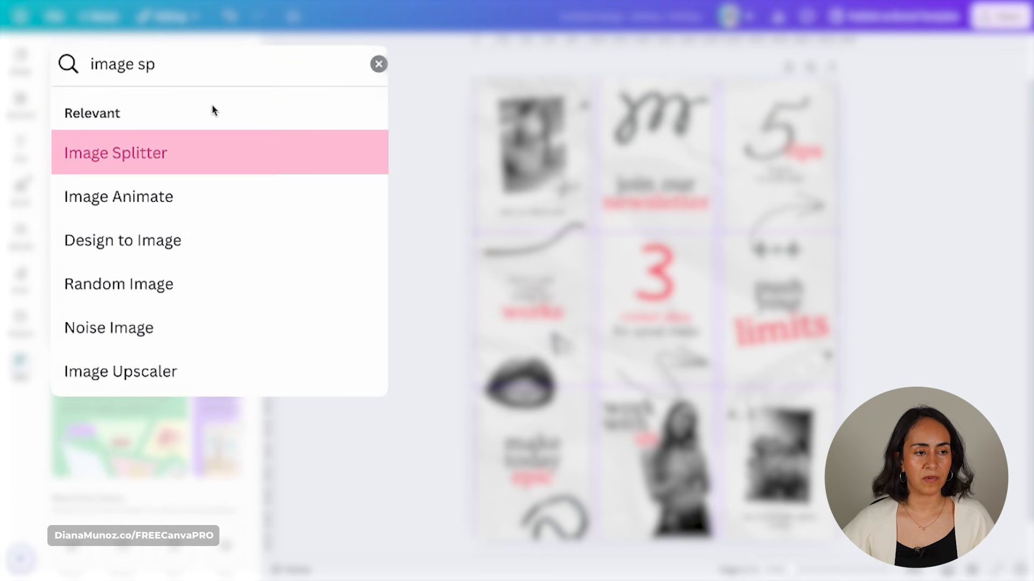
left_click(125, 111)
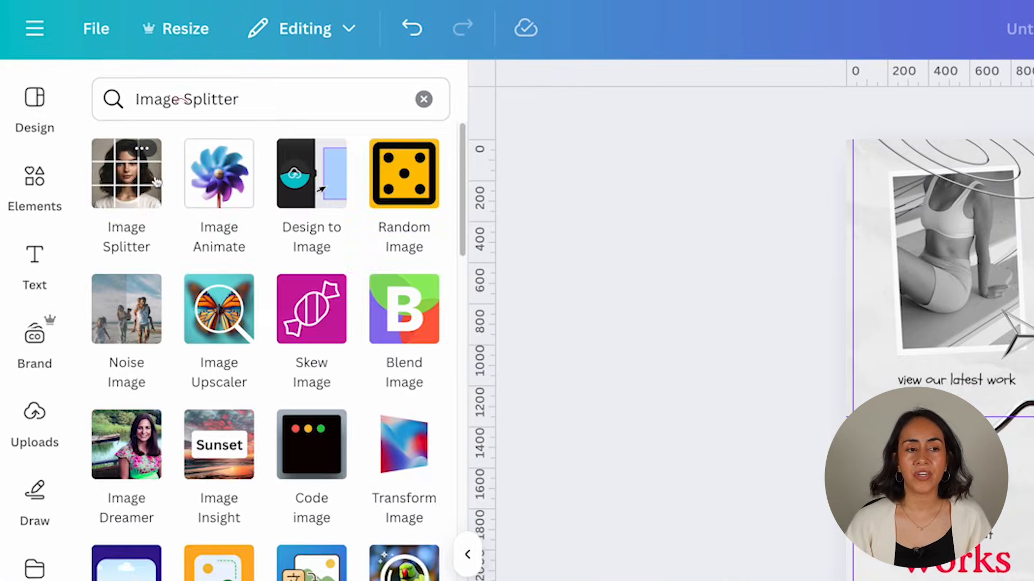
left_click(129, 171)
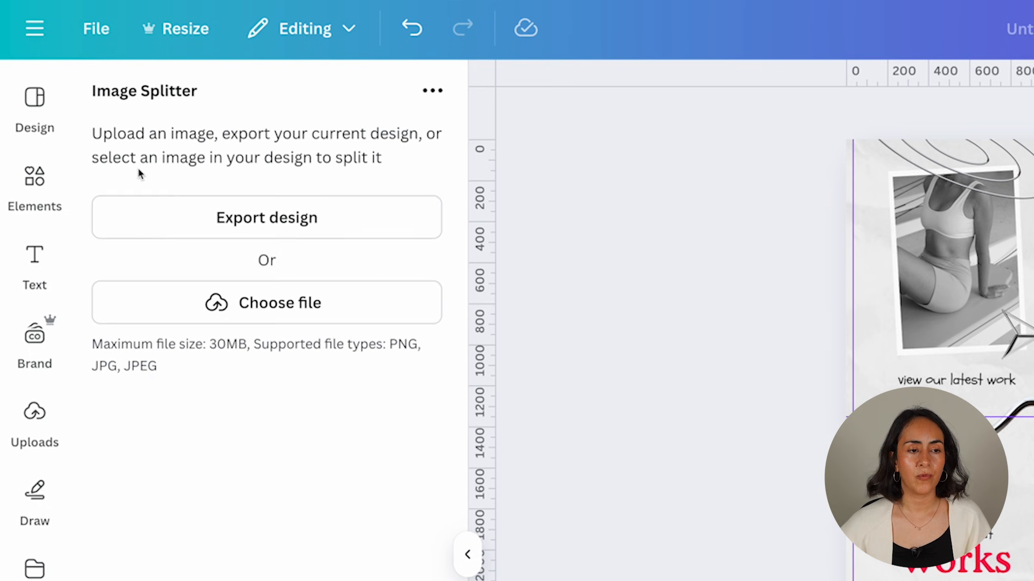
left_click(343, 223)
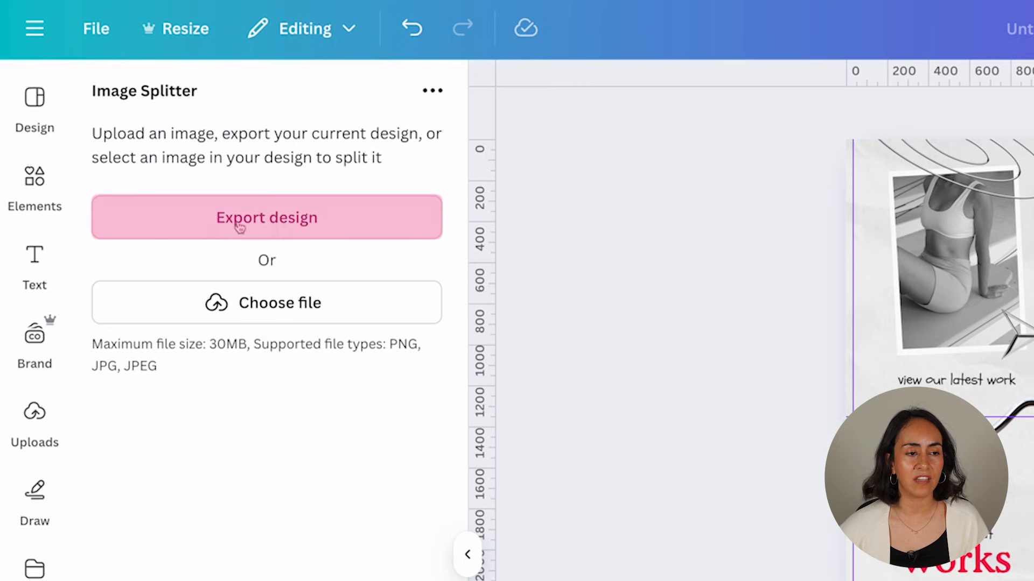
- Export the design as PNG at maximum size 3.125× (10,125 × 12,656 px)
left_click(307, 223)
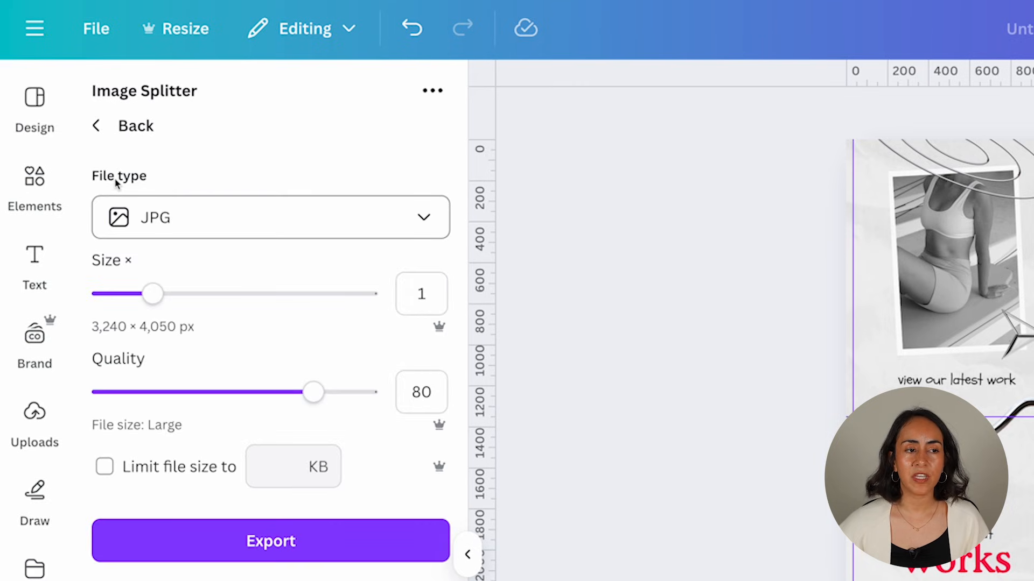
left_click(191, 218)
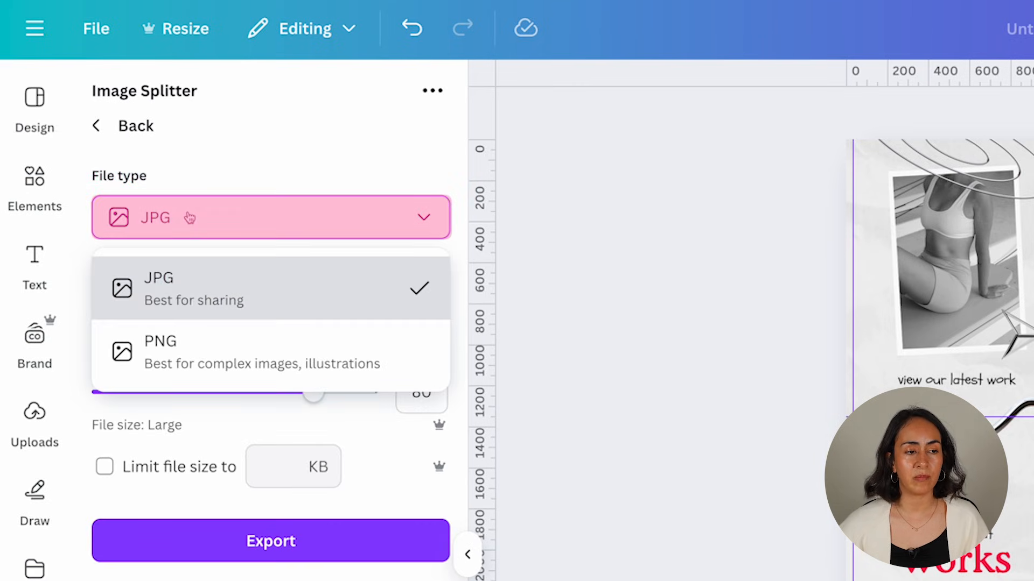
left_click(255, 355)
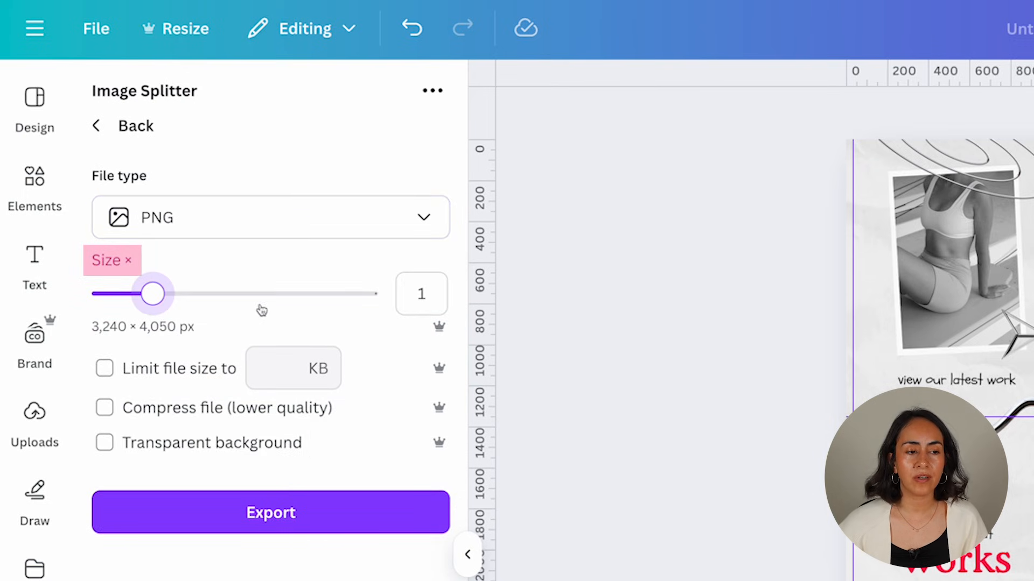
left_click_drag(153, 293, 369, 300)
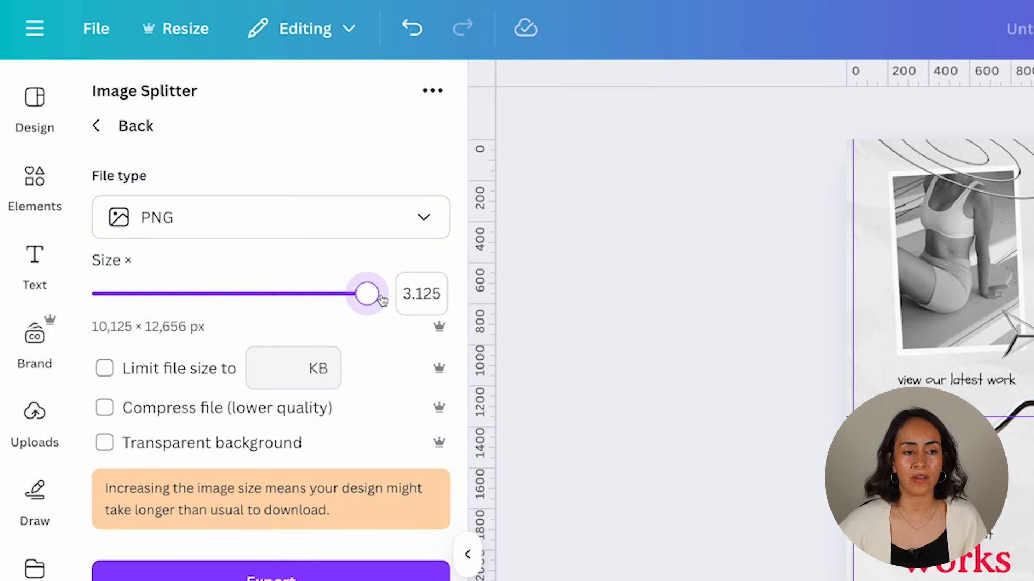
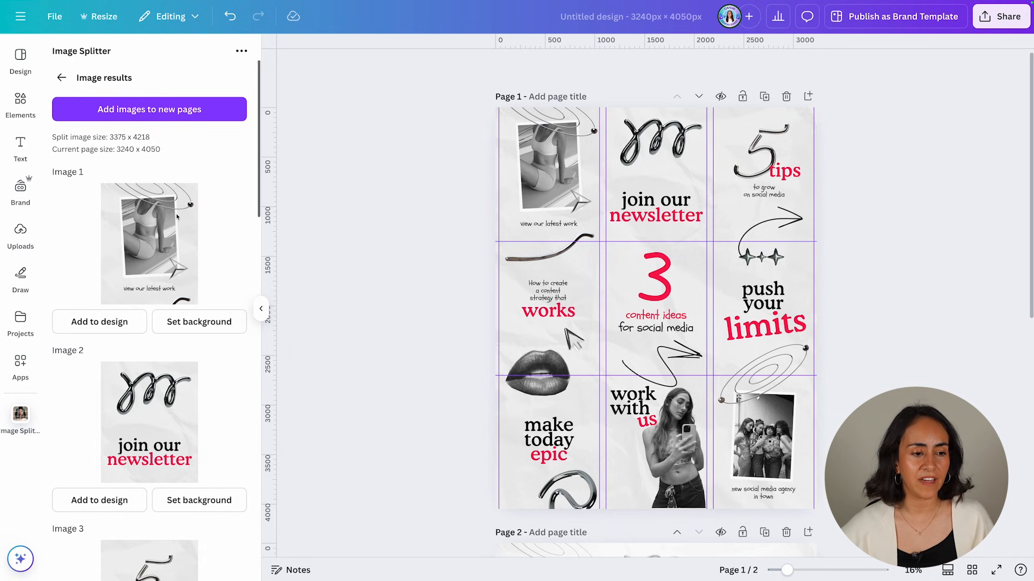
- Scroll down through the nine split tile images in the Image Splitter results
scroll(176, 216, "down", 12)
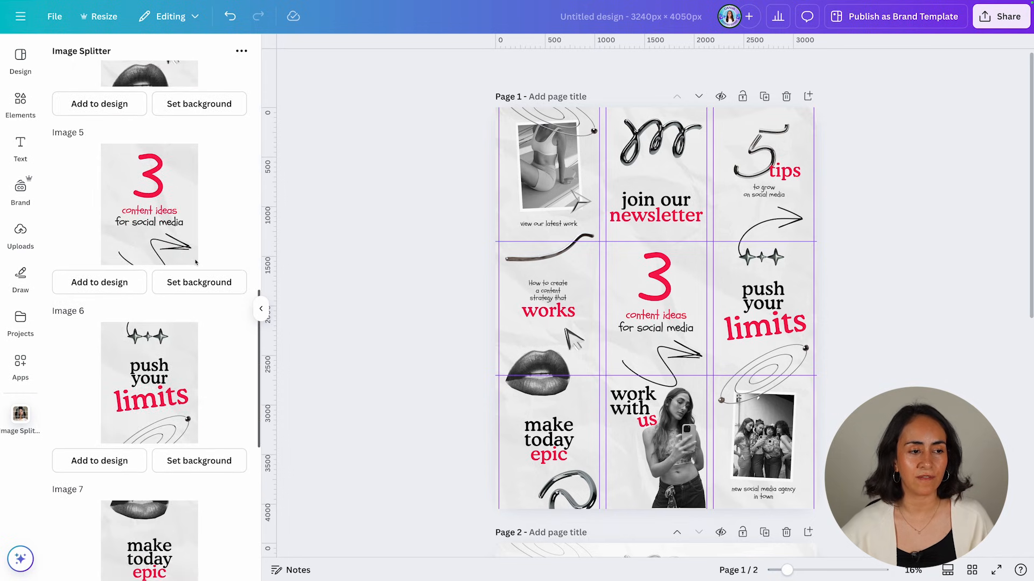
scroll(195, 262, "down", 8)
scroll(424, 412, "down", 8)
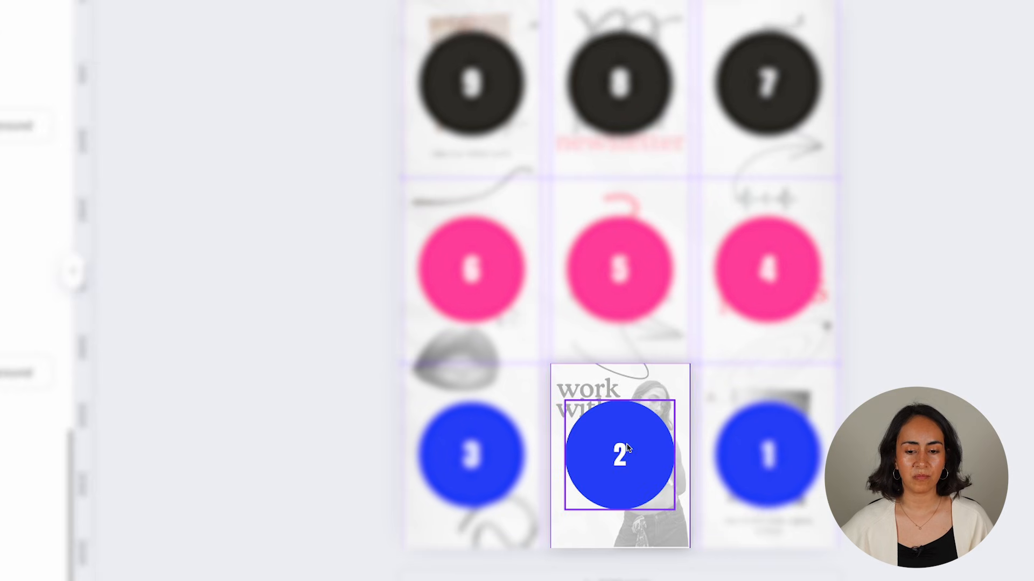
- Add page 3 and set Image 9, the 'new social media agency in town' group photo, as its background
scroll(24, 267, "up", 20)
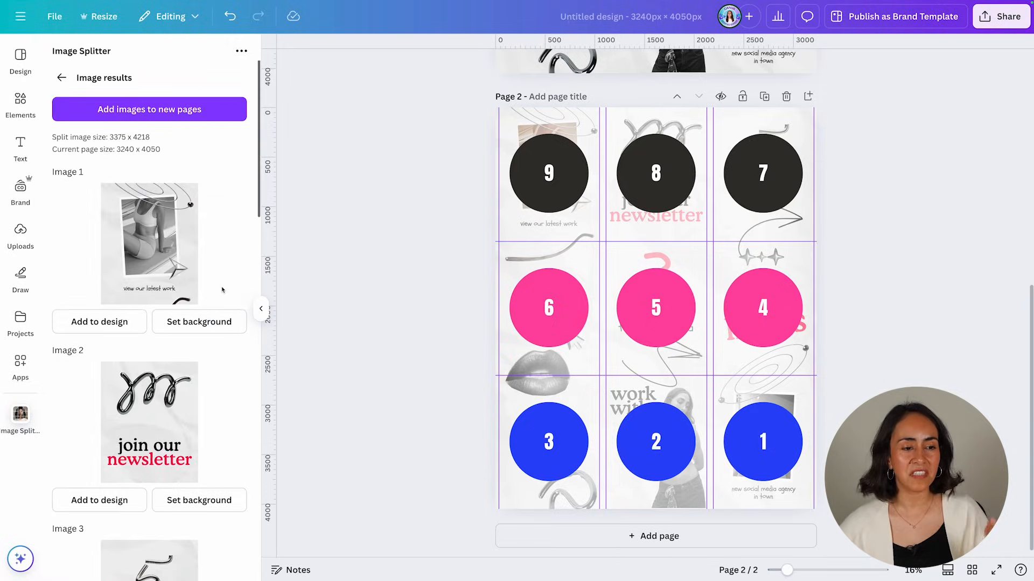
scroll(230, 261, "down", 20)
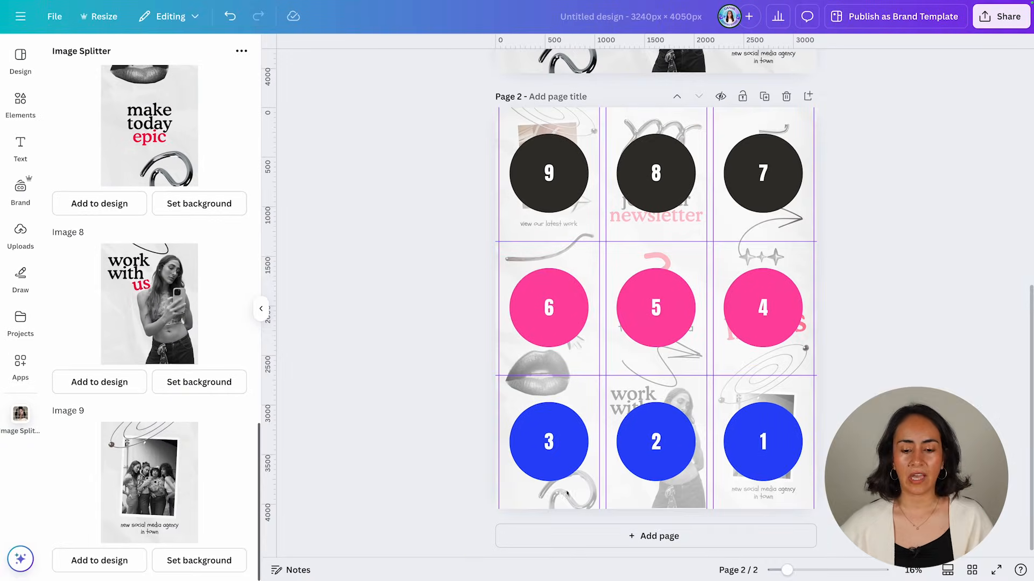
left_click(647, 542)
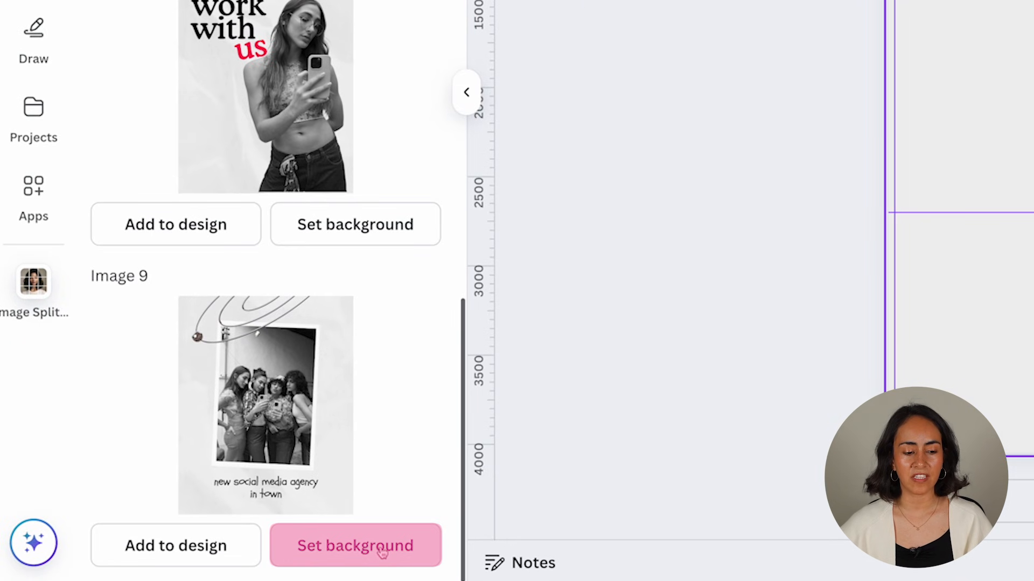
left_click(382, 553)
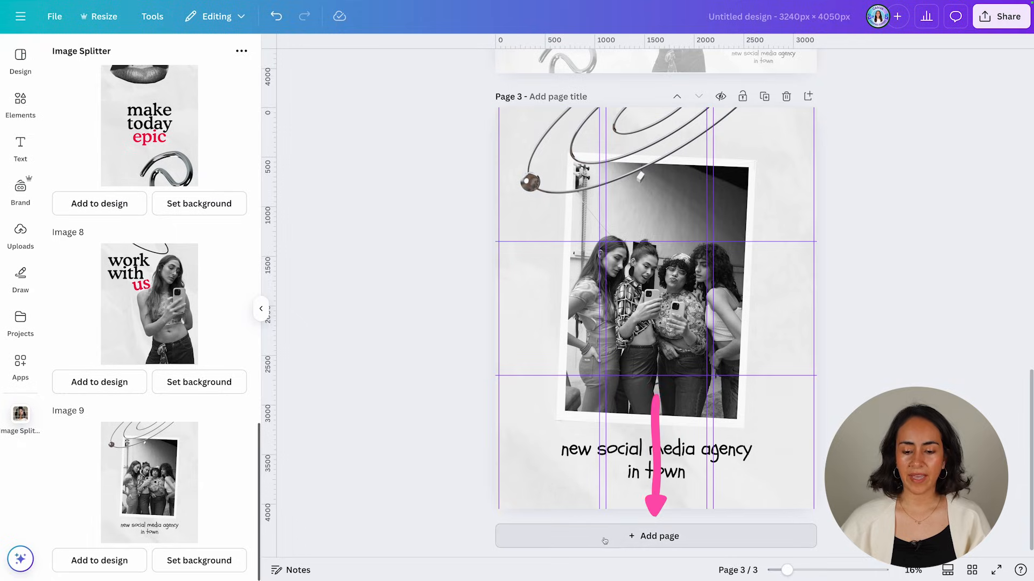
- Add pages 4–6 with 'work with us', 'make today epic' and 'push your limits' tiles as backgrounds
left_click(660, 540)
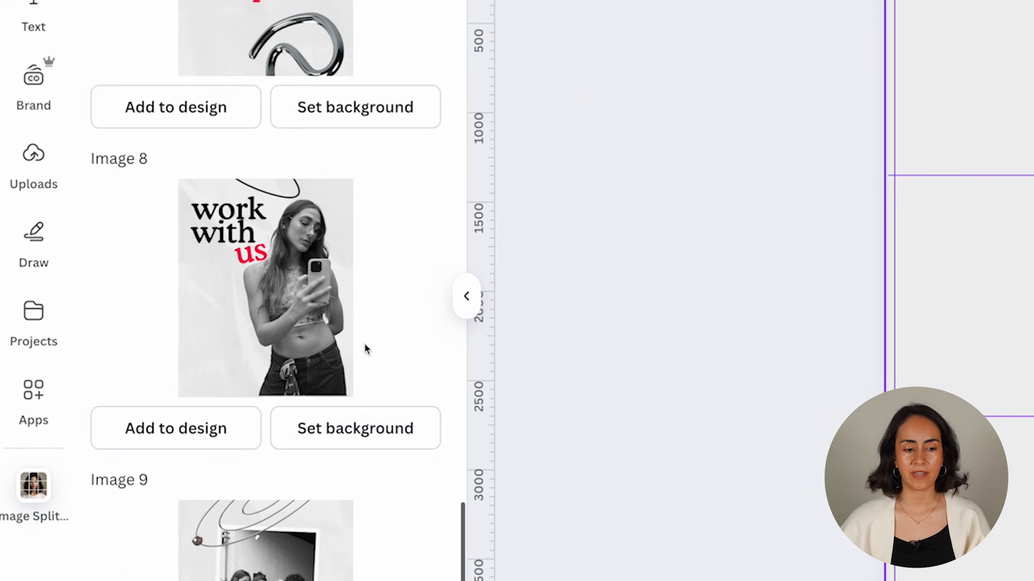
left_click(375, 434)
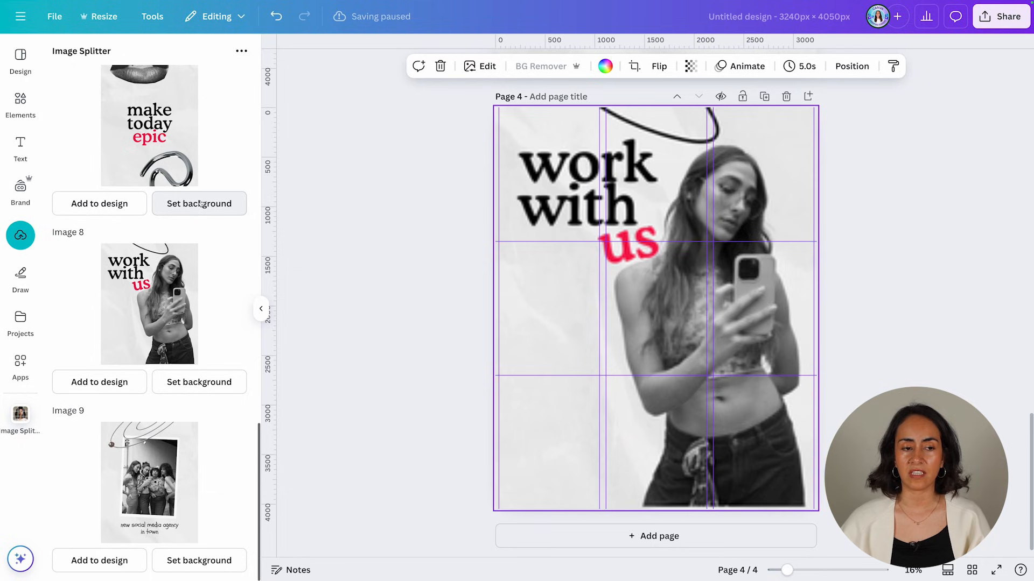
key("ctrl+Return")
left_click(213, 206)
scroll(212, 207, "up", 3)
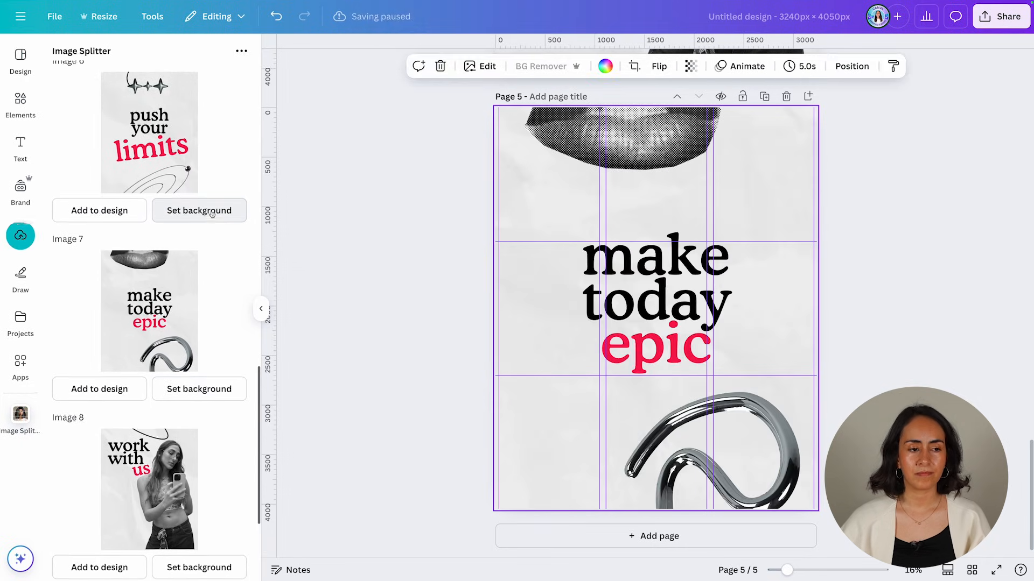
left_click(568, 534)
scroll(224, 305, "up", 1)
left_click(212, 277)
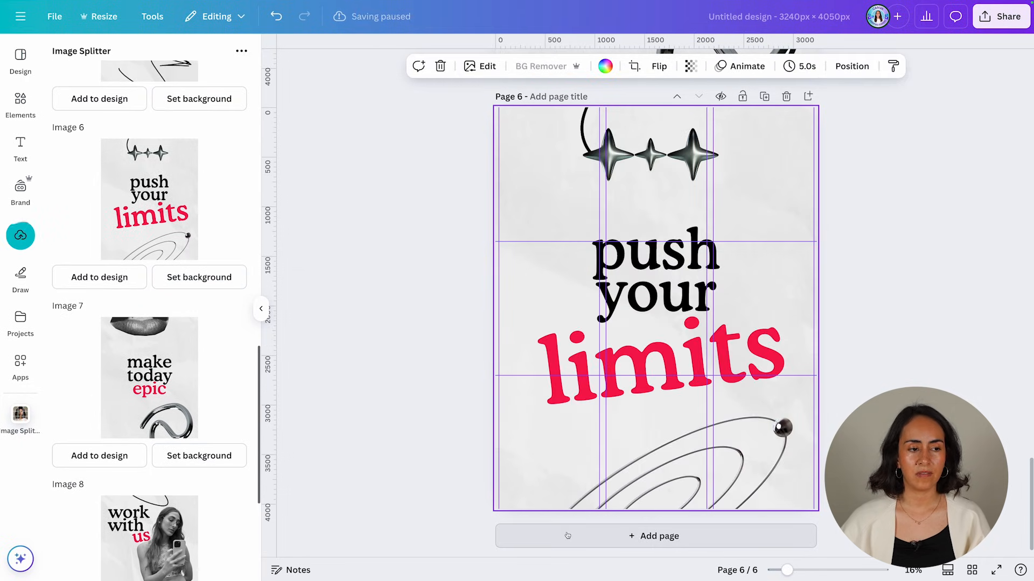
- Add pages with '3 content ideas' and 'content-strategy works' backgrounds, then show all pages in Grid view
left_click(568, 534)
scroll(162, 350, "up", 3)
left_click(213, 411)
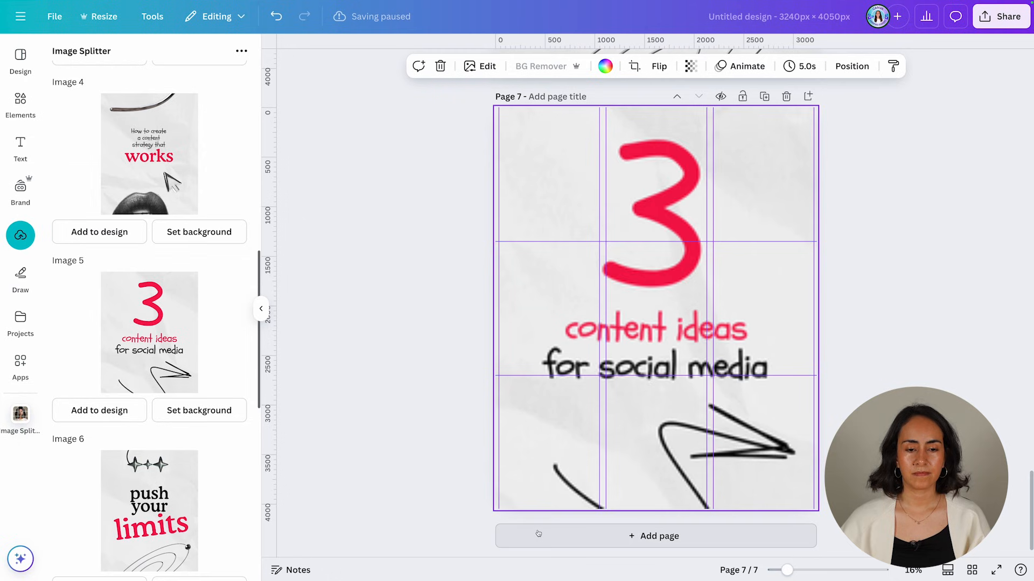
key("ctrl+Return")
left_click(200, 232)
scroll(205, 280, "up", 5)
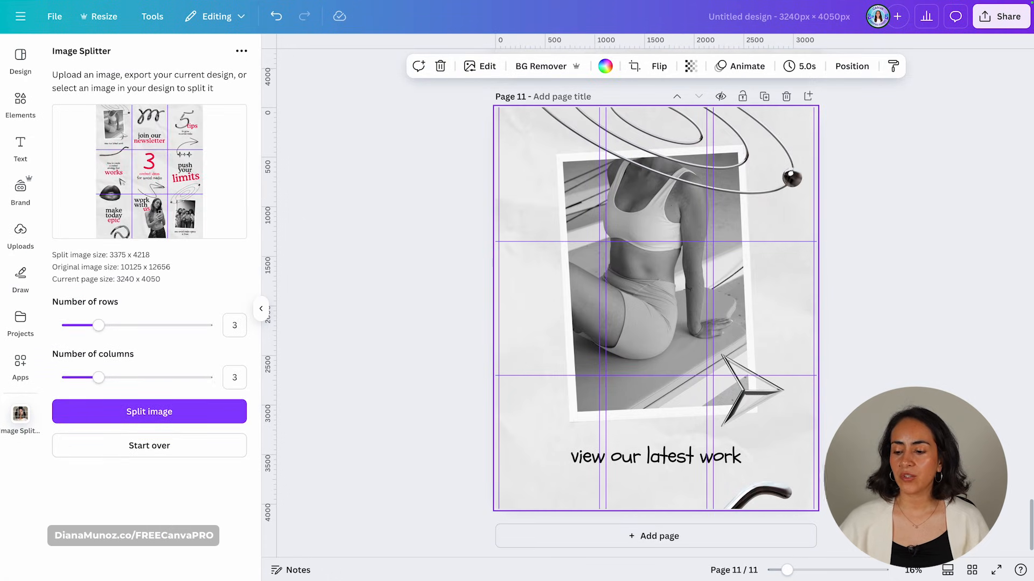
left_click(971, 573)
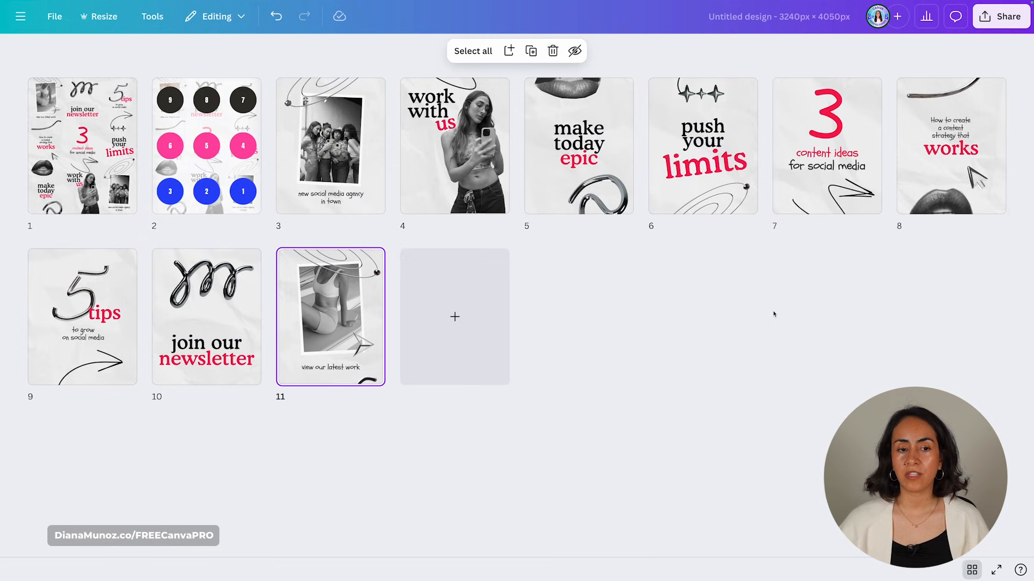
- Select pages 3–11 and delete them, then undo to restore all 11 pages
left_click(326, 177, "shift")
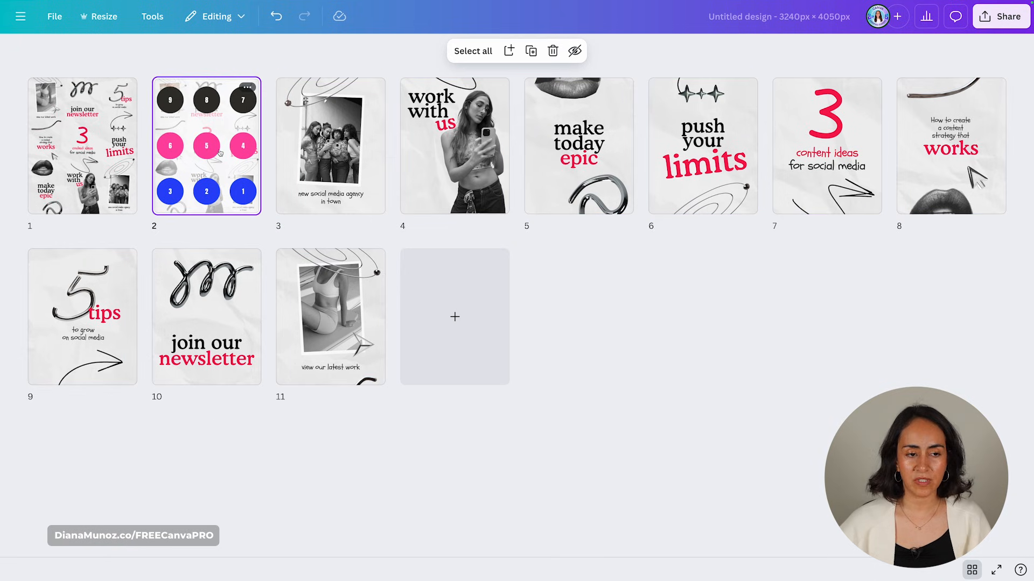
key("Delete")
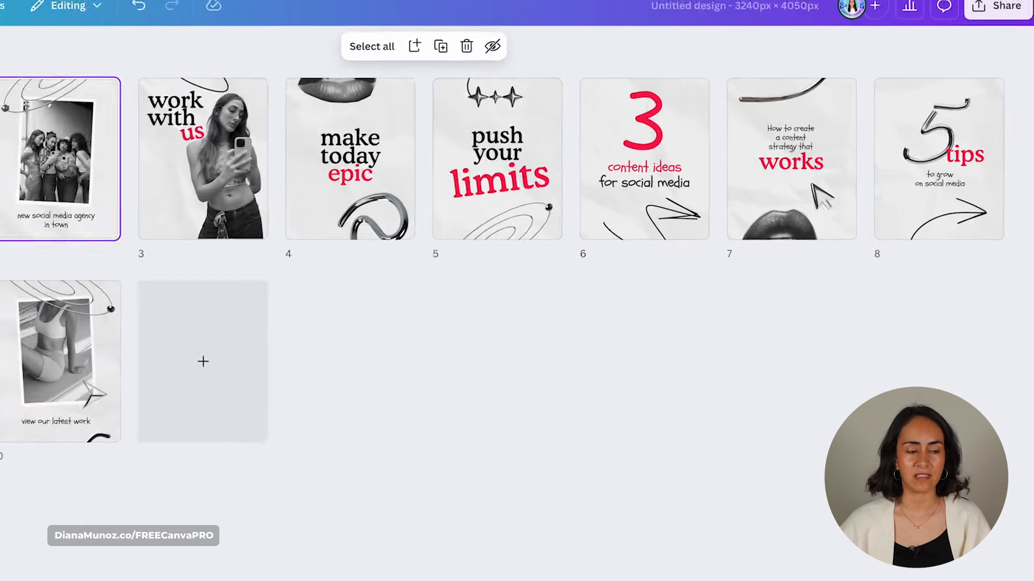
key("ctrl+z")
- Return to editing page 3 and open Uploads to see the nine split tiles
left_click(972, 570)
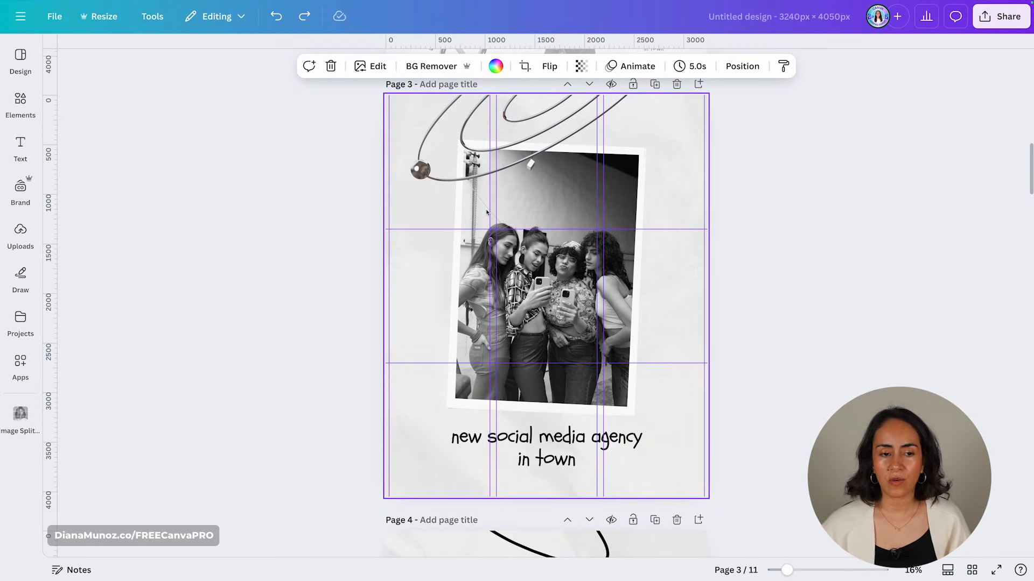
left_click(19, 232)
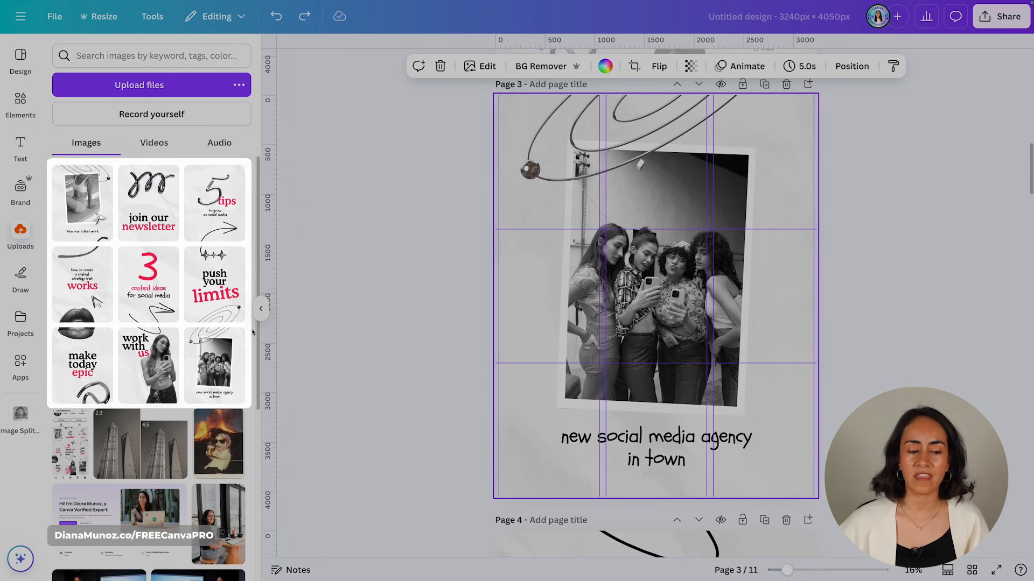
mouse_move(241, 341)
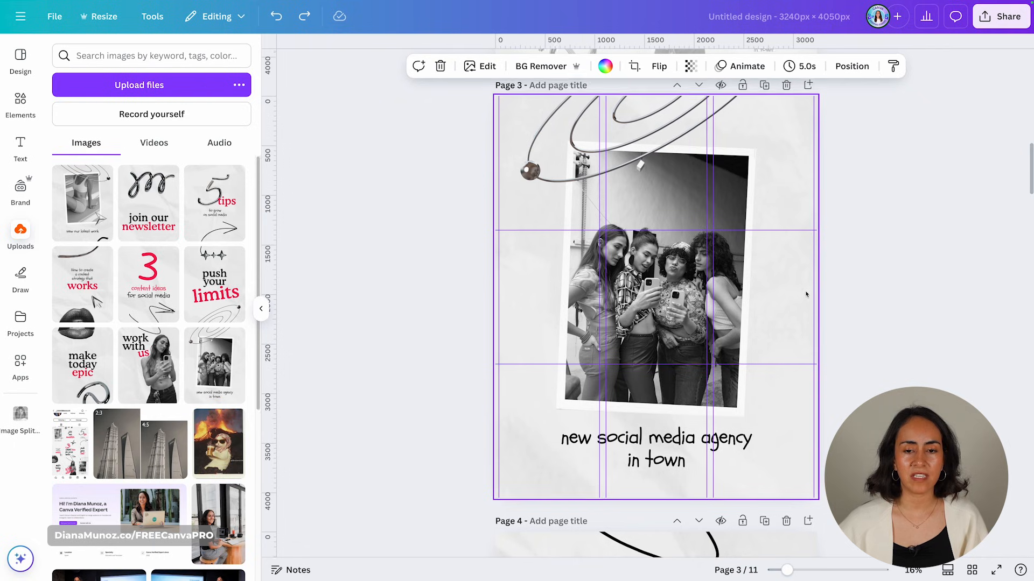
scroll(806, 294, "up", 6)
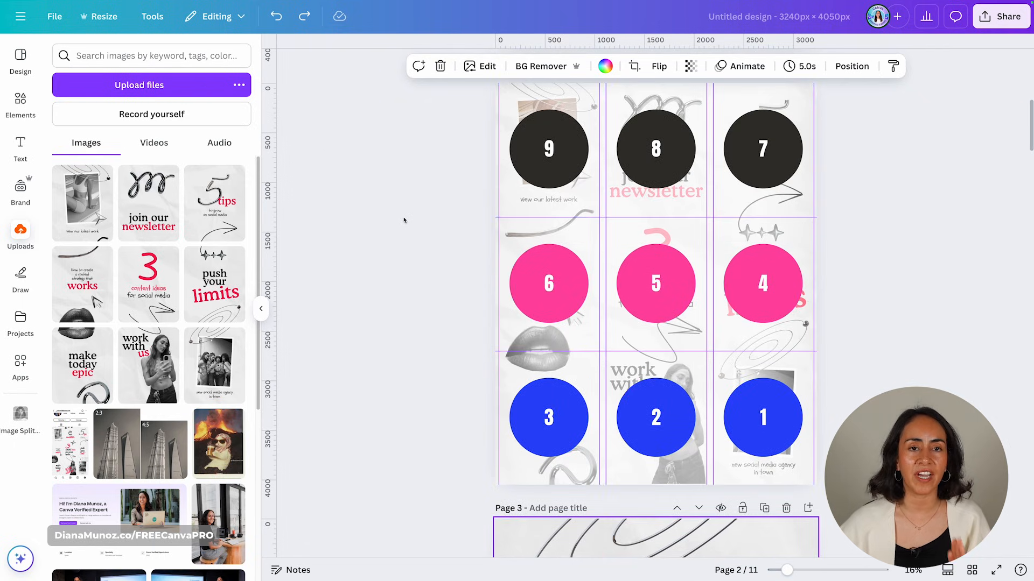
- Download the group photo tile and save it as 1.png in the Puzzle folder
mouse_move(234, 344)
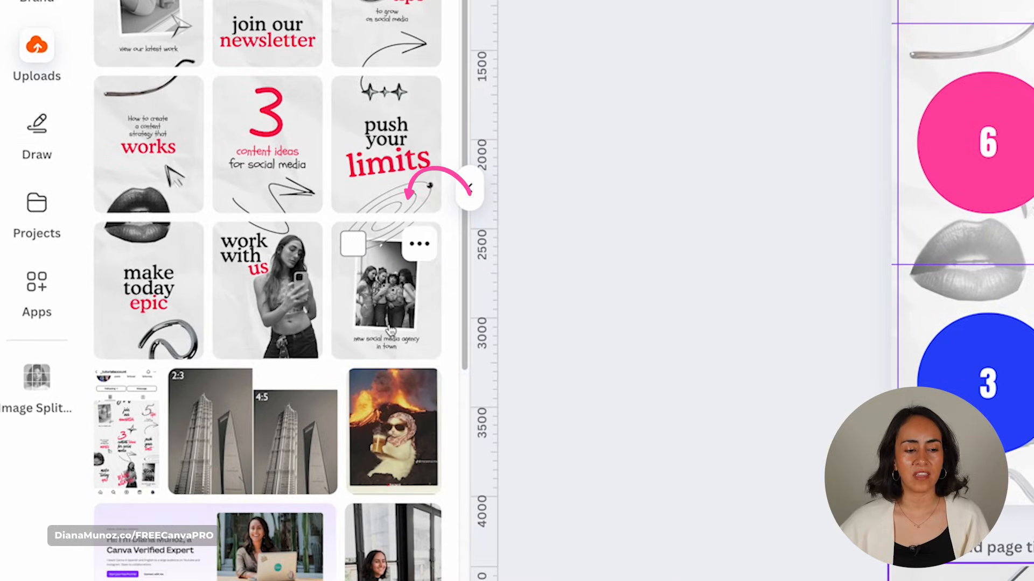
left_click(419, 244)
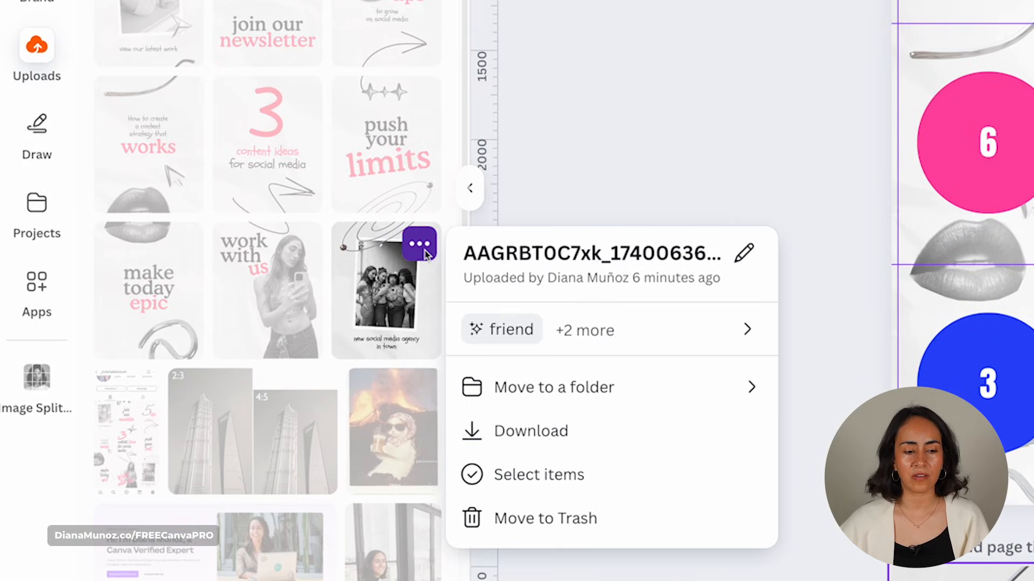
left_click(538, 430)
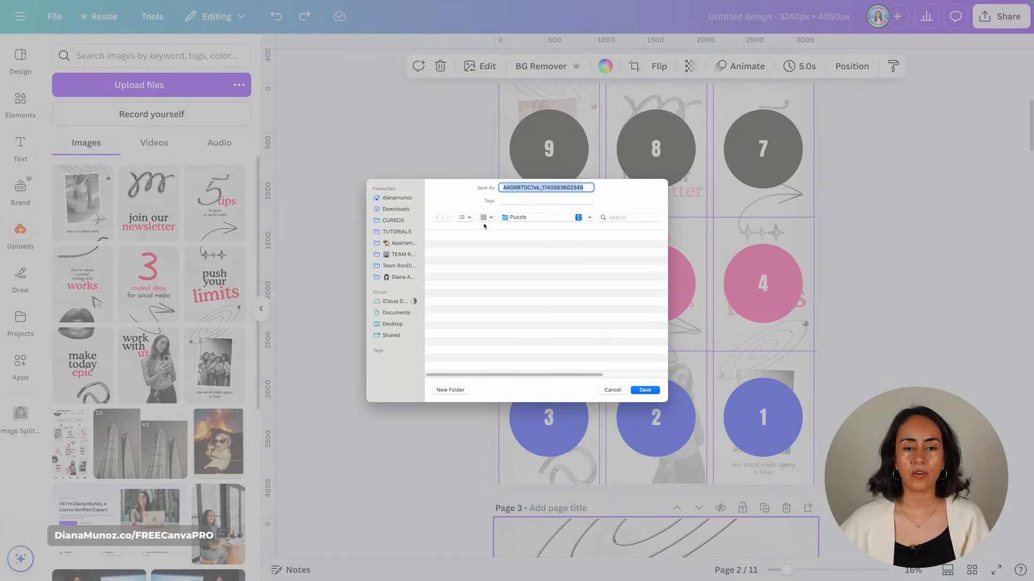
type("1")
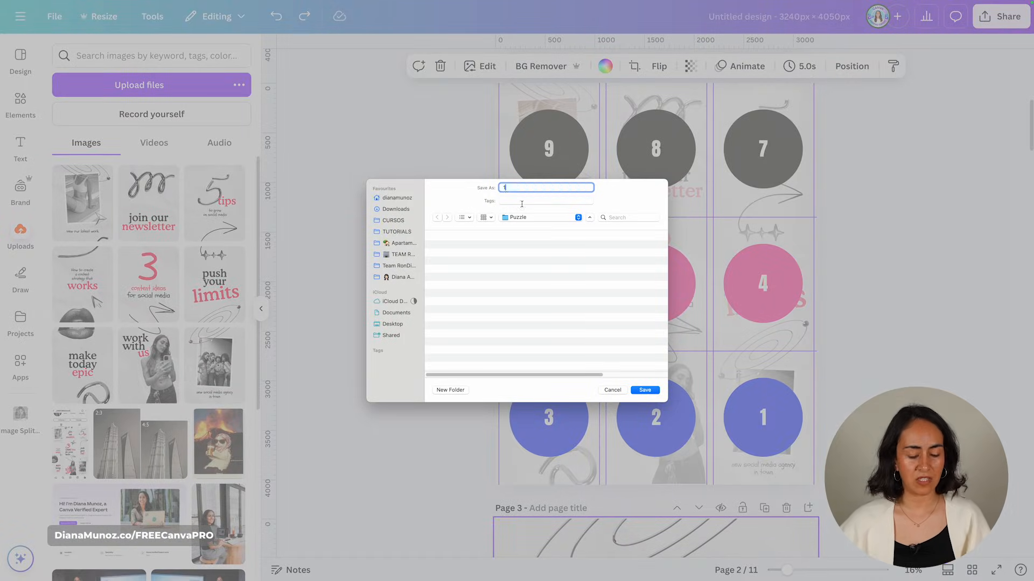
left_click(645, 390)
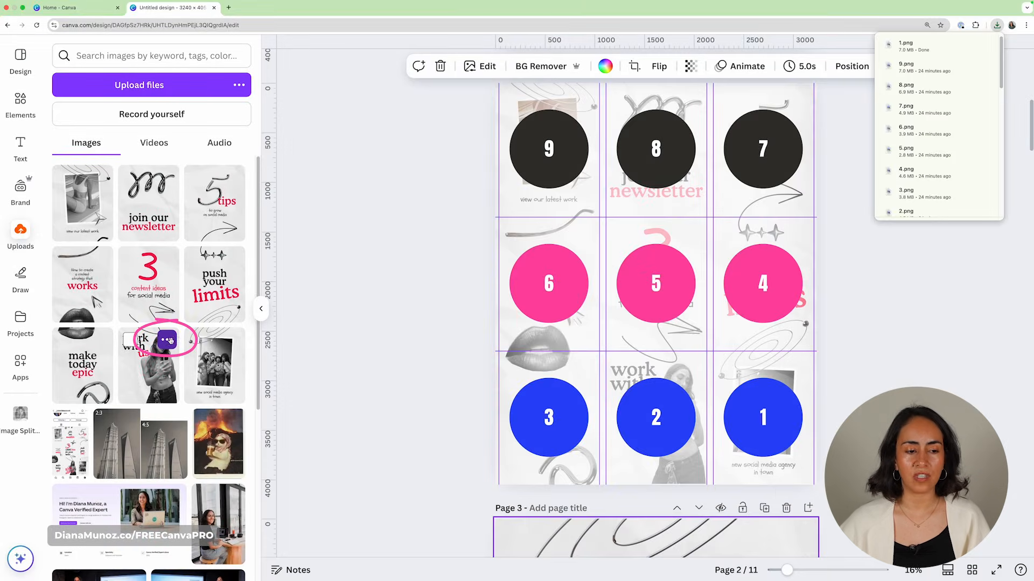
- Download the 'work with us' and 'make today epic' tiles
left_click(171, 343)
left_click(205, 443)
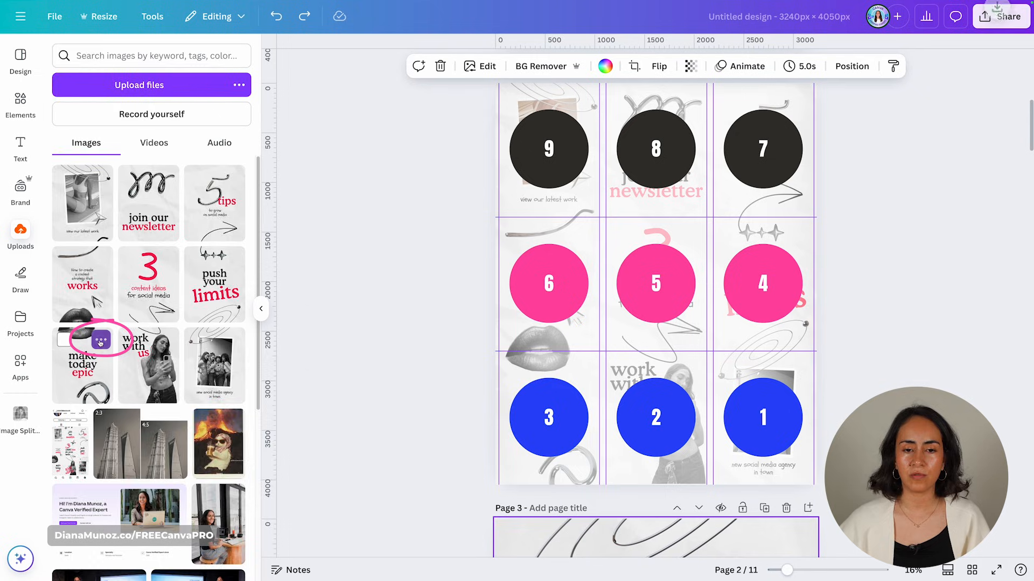
left_click(101, 340)
left_click(163, 439)
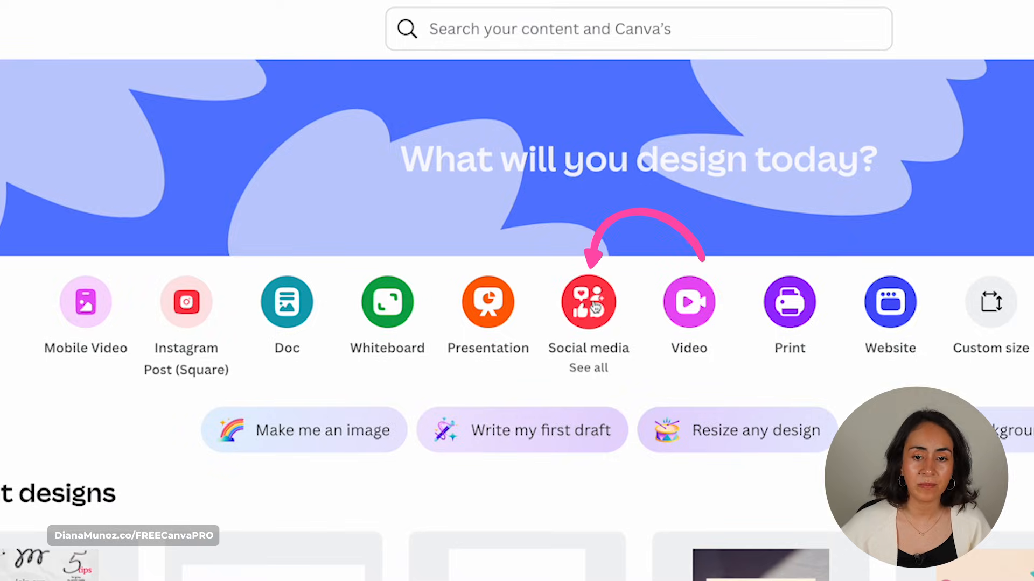
- Create a blank Instagram Post (4:5) design
left_click(592, 304)
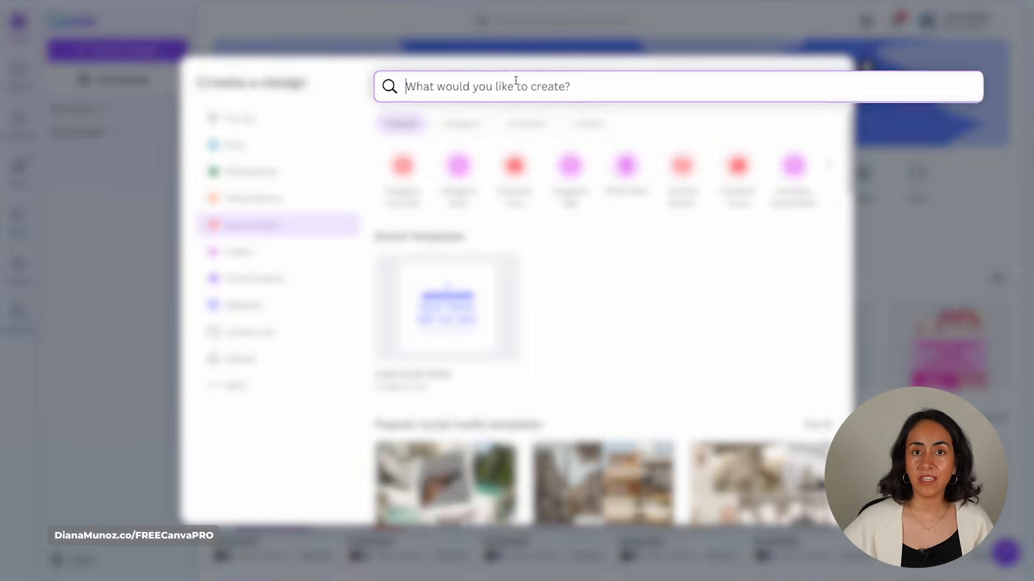
type("instagram post")
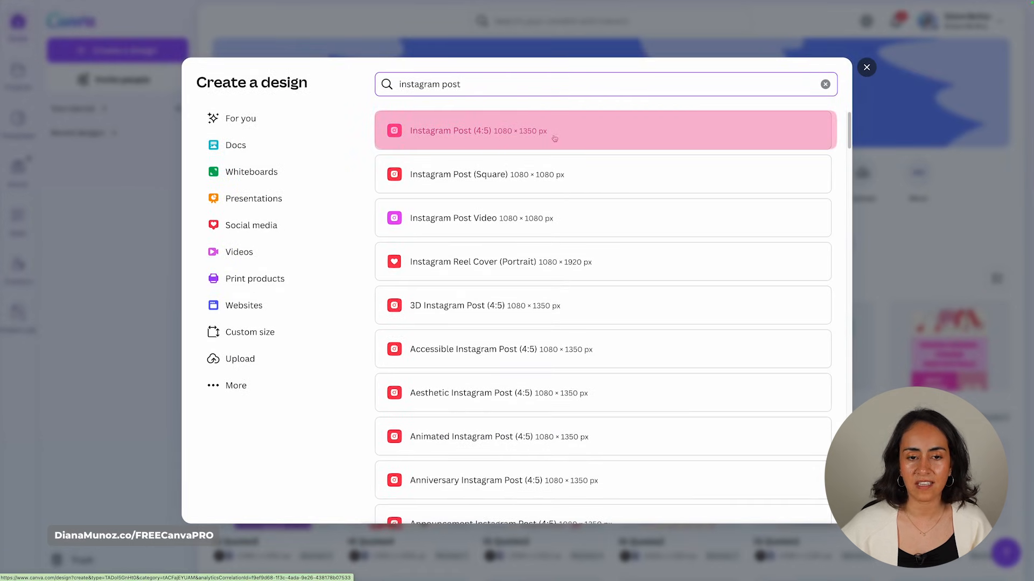
left_click(587, 133)
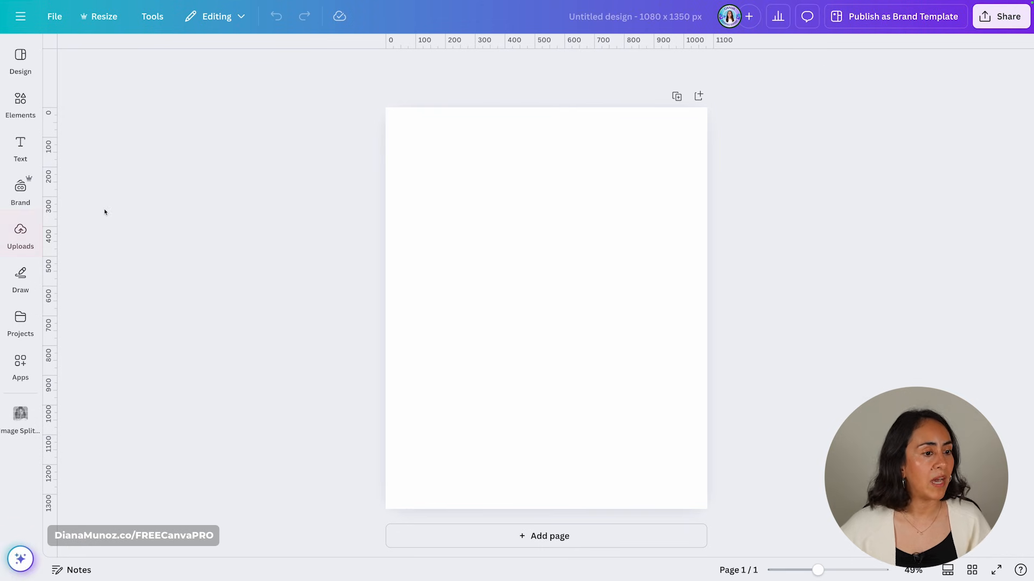
- Place the 'new social media agency in town' image as page 1's background and add a blank page 2
left_click(15, 241)
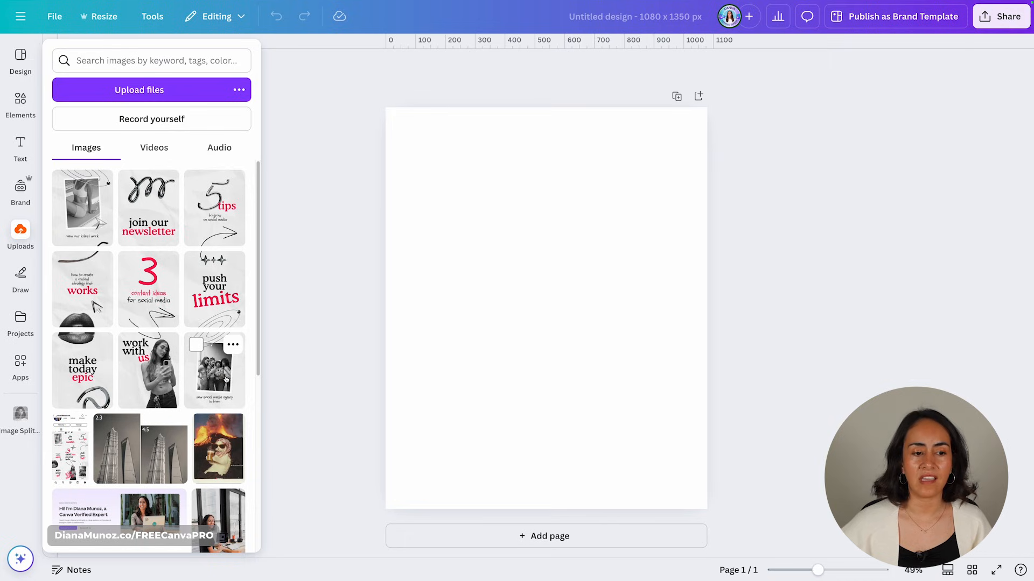
left_click(229, 393)
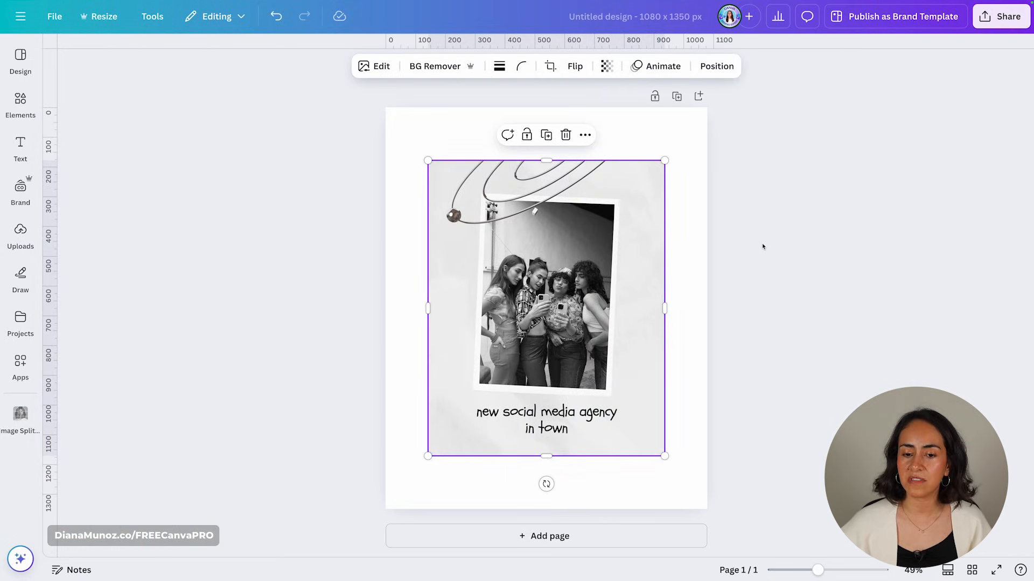
right_click(577, 190)
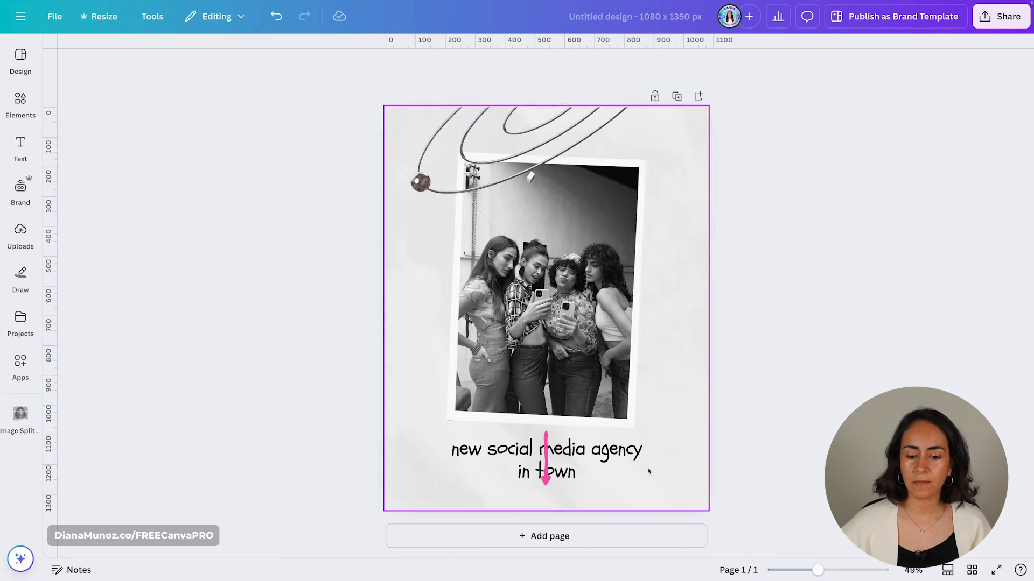
left_click(546, 536)
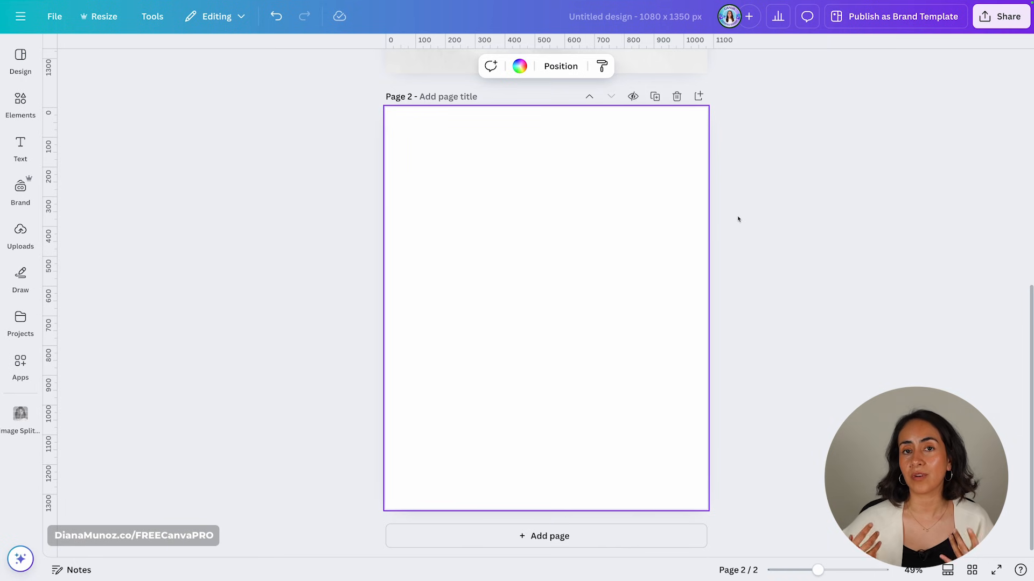
- Search templates for 'carousel' and apply all pages of the second carousel template
type("carousel")
key("Return")
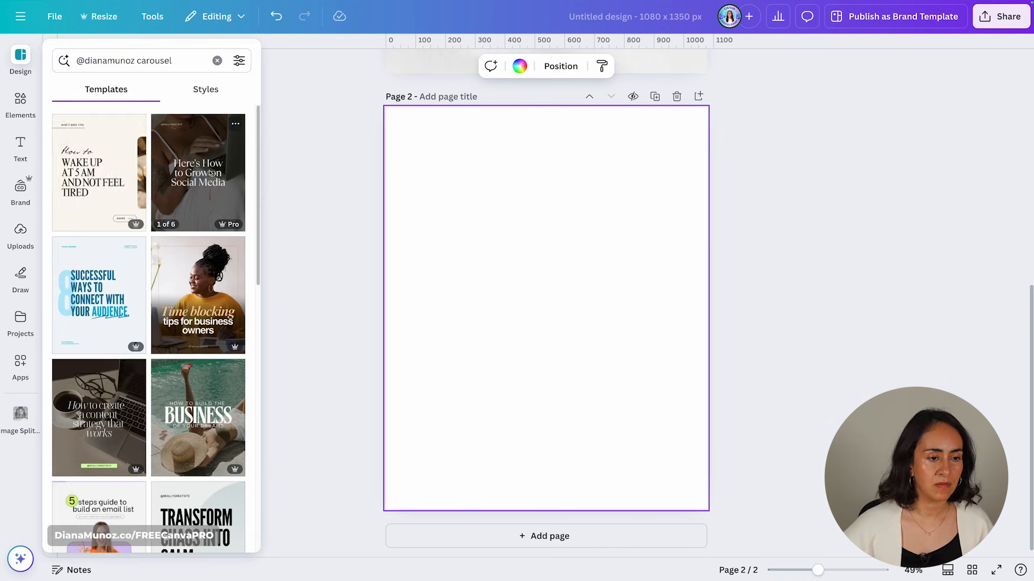
left_click(211, 194)
left_click(214, 201)
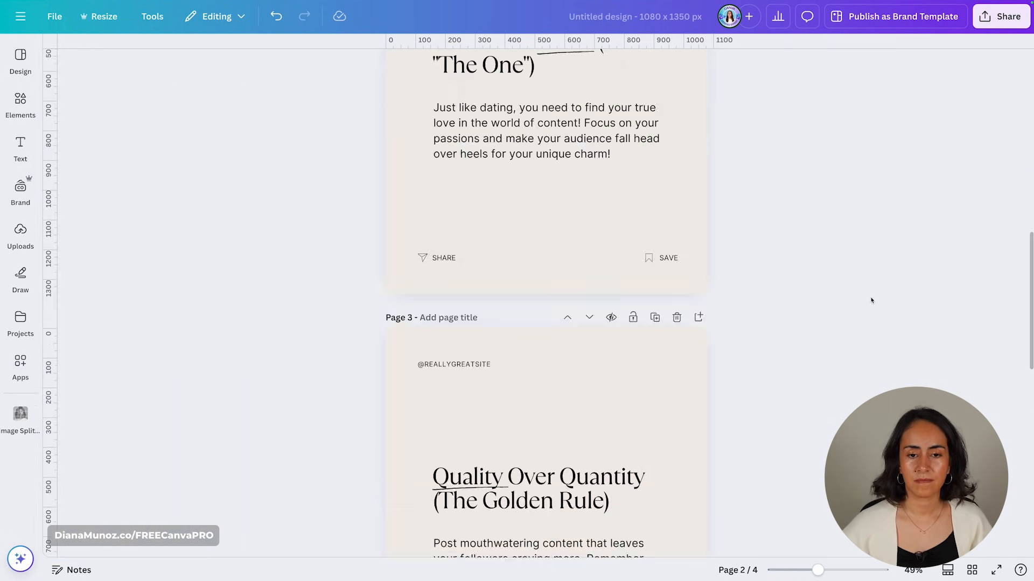
- Check recently used elements and set the heading font to Cooper BT
left_click(20, 102)
left_click(221, 122)
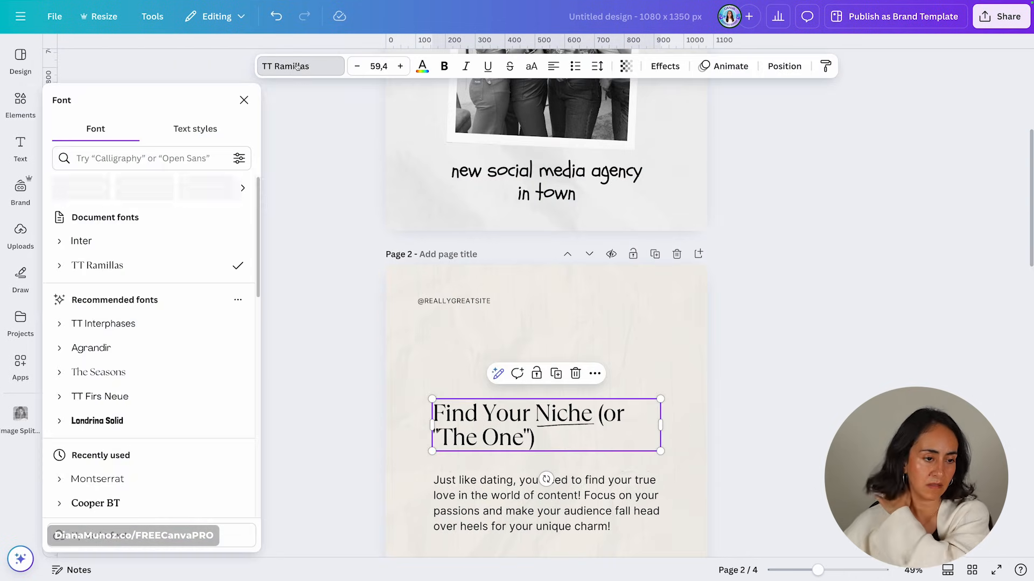
scroll(134, 380, "down", 4)
left_click(131, 357)
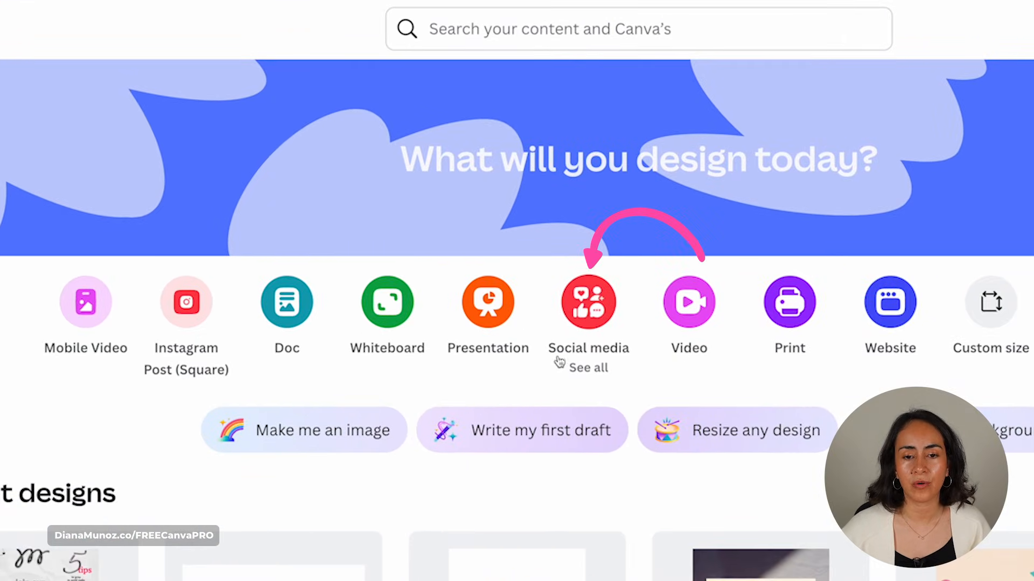
- Create a blank Instagram Reel Cover and add the '3 content ideas' image
left_click(595, 332)
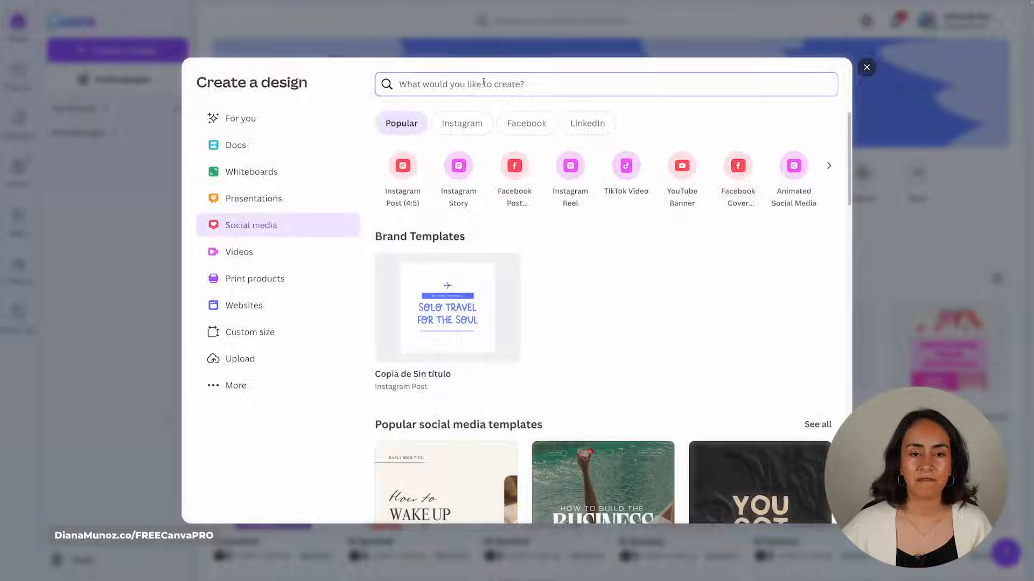
type("reel cover")
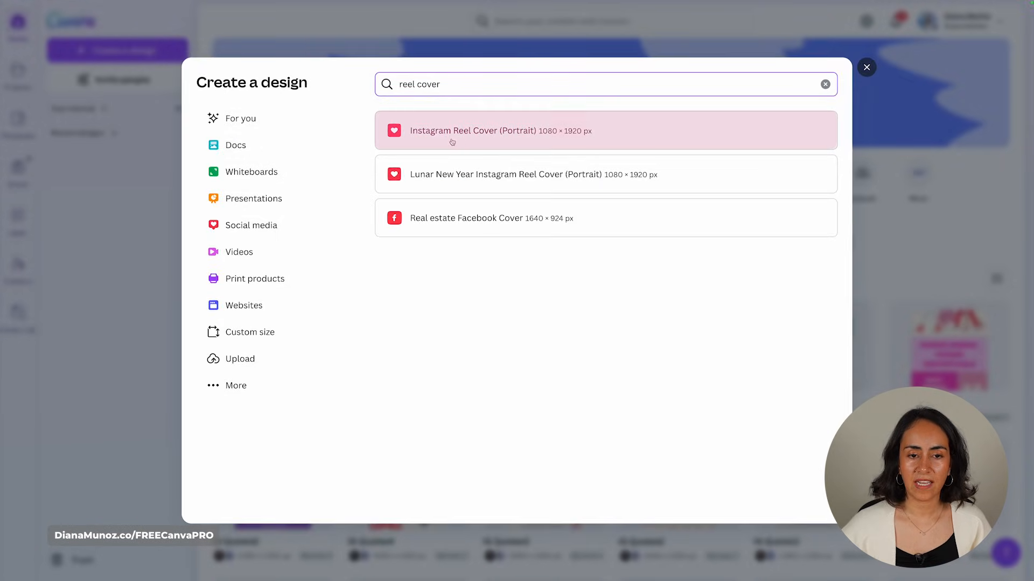
left_click(587, 137)
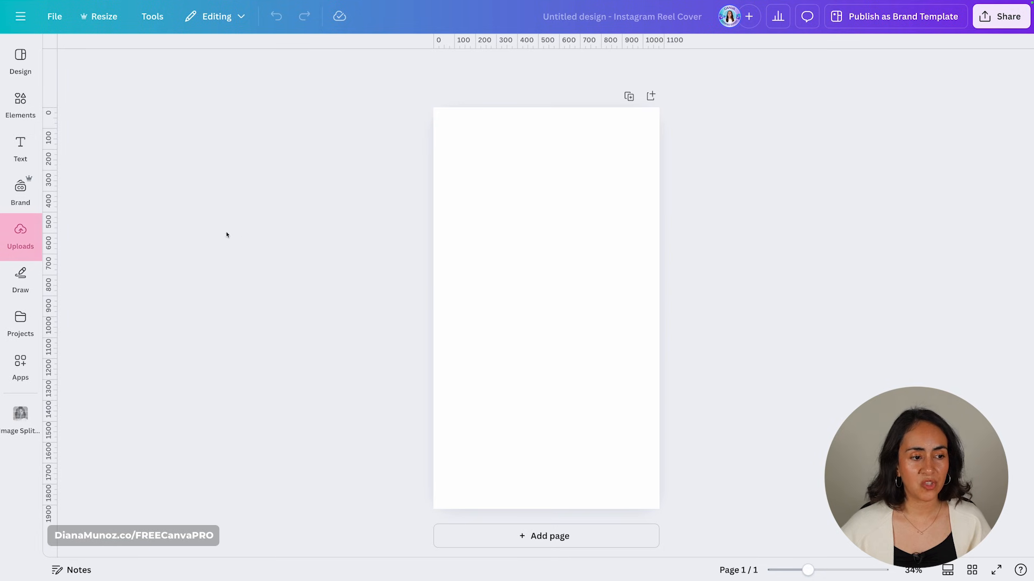
left_click(22, 232)
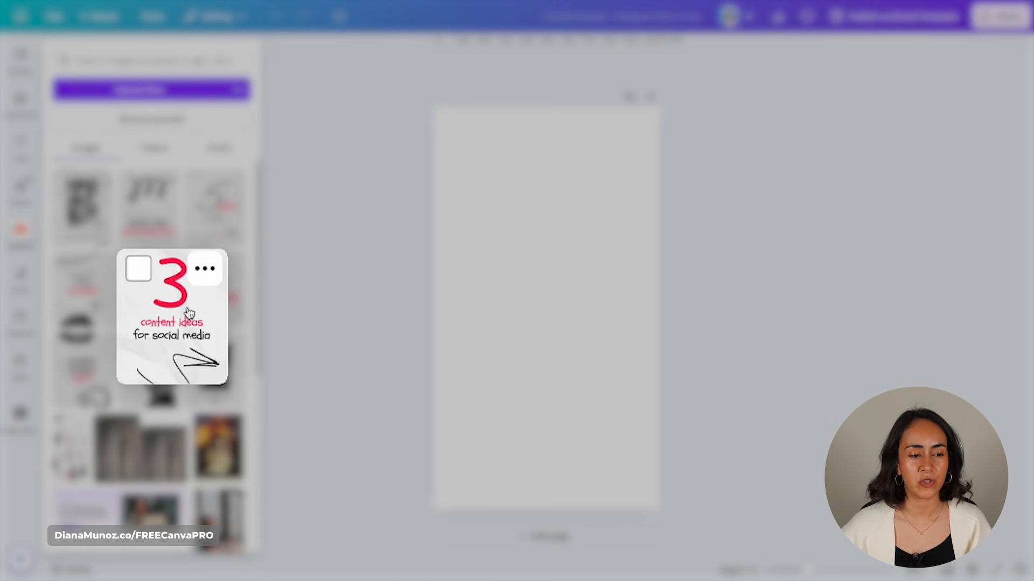
left_click(155, 293)
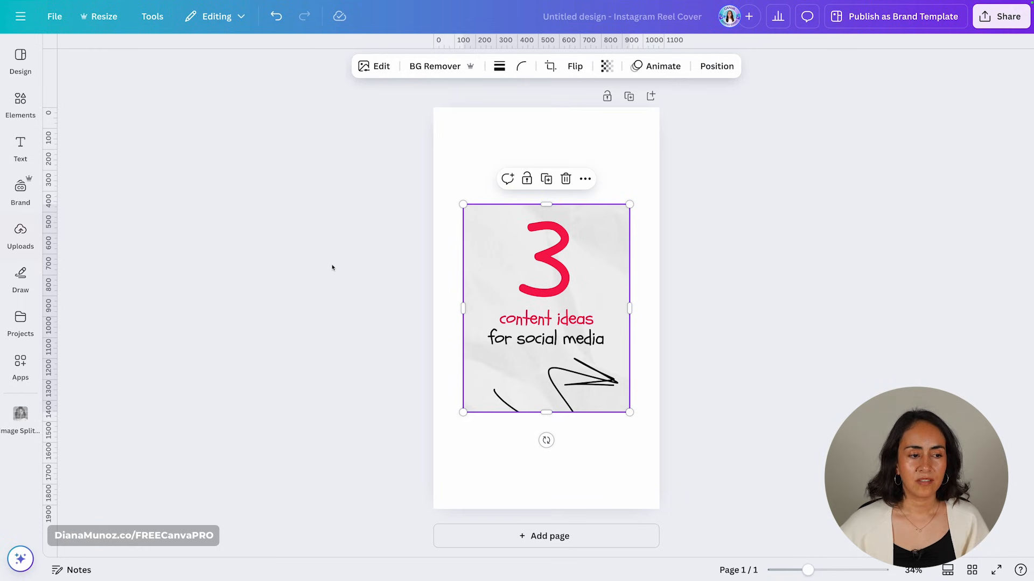
- Add 'join our newsletter' at the top and 'work with us' at the bottom, then select all three
left_click(20, 235)
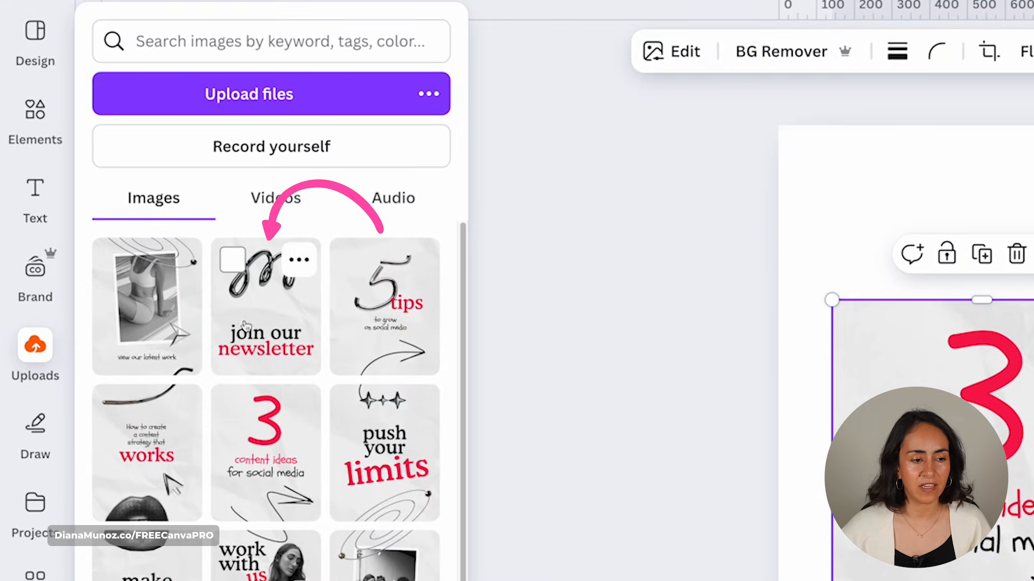
left_click(272, 345)
left_click_drag(539, 367, 537, 158)
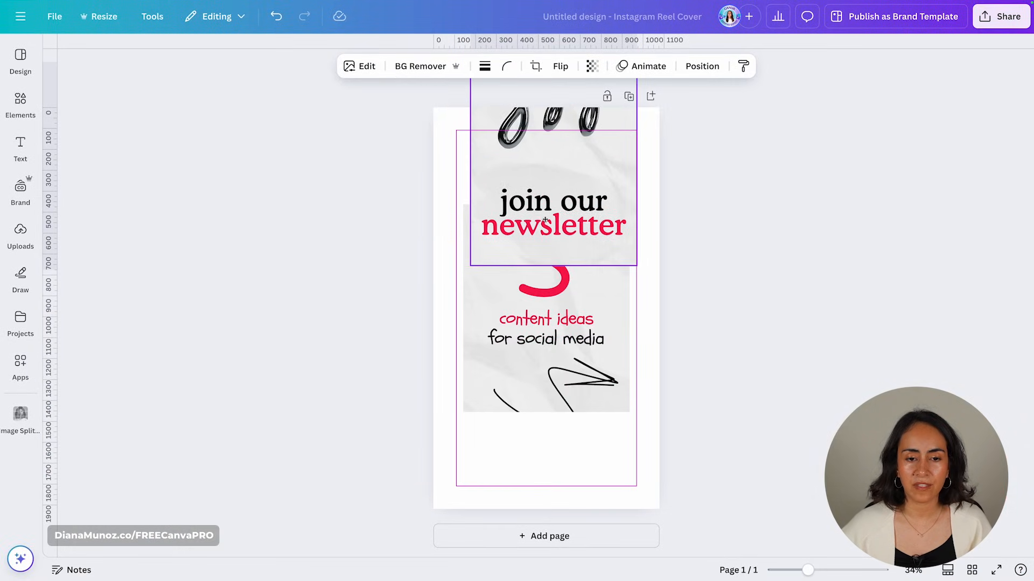
left_click(21, 236)
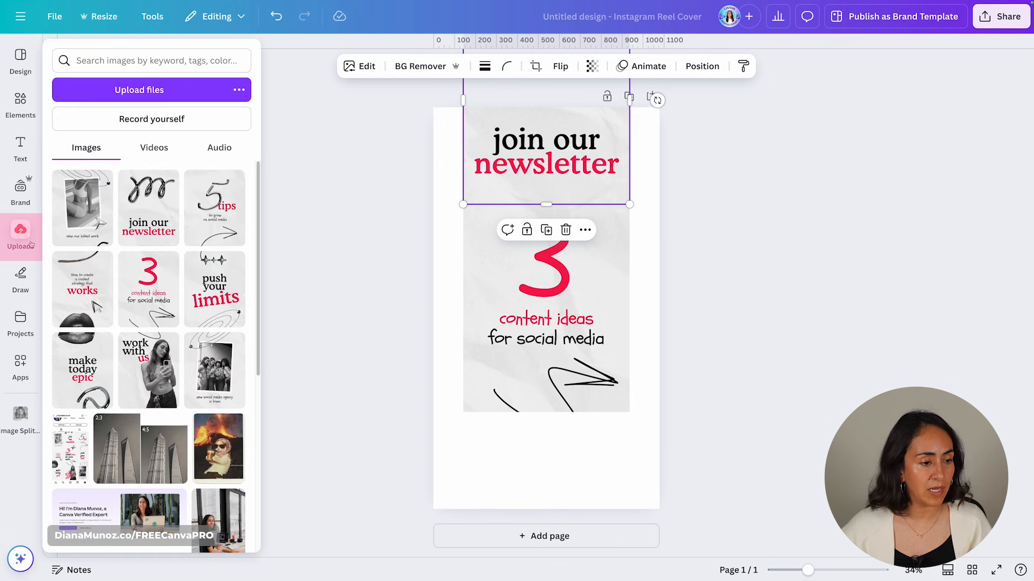
left_click(148, 370)
left_click_drag(586, 249, 581, 448)
left_click(20, 236)
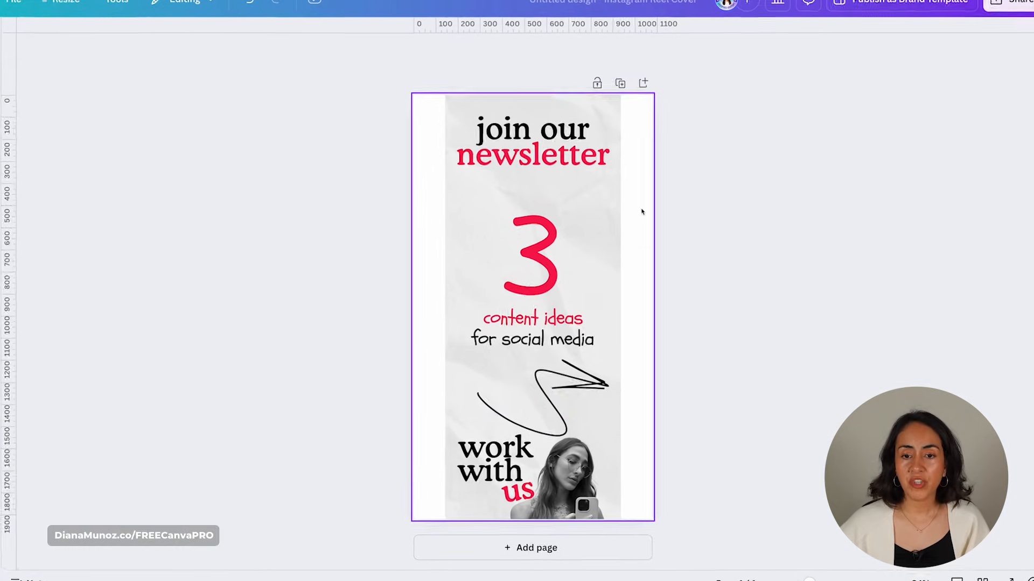
left_click_drag(593, 127, 283, 541)
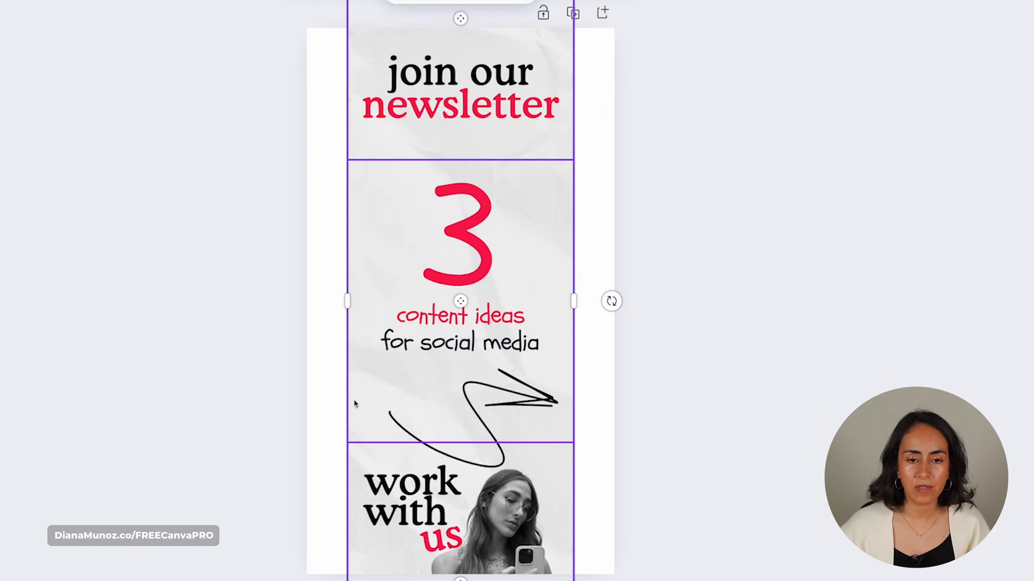
- Group the three stacked images together
right_click(464, 94)
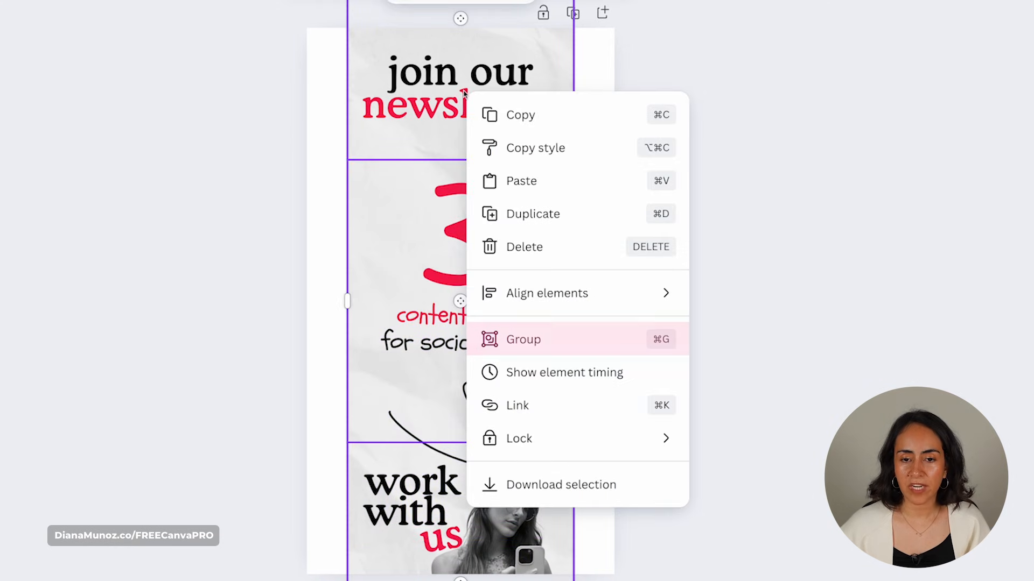
left_click(524, 339)
left_click(833, 308)
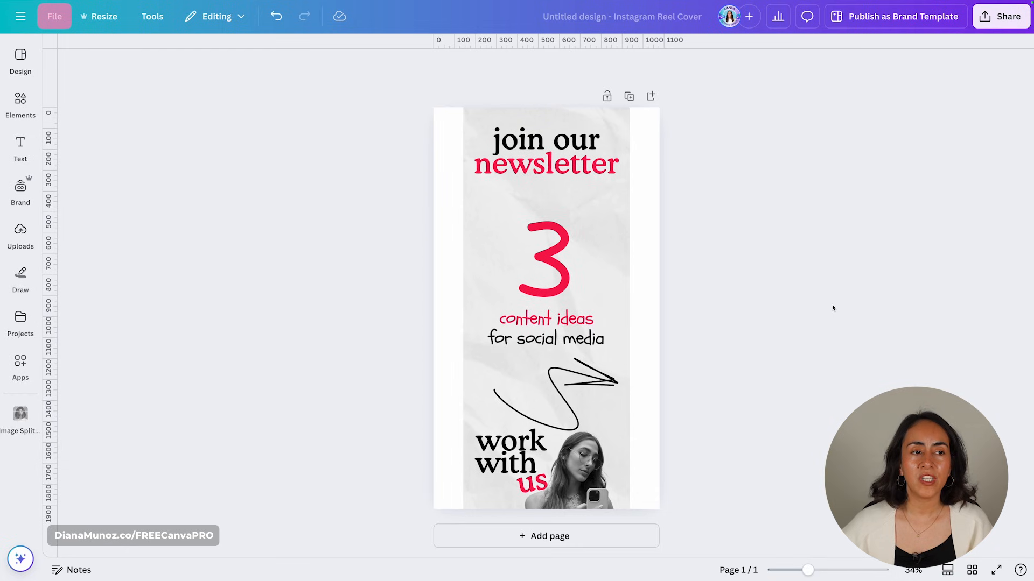
- Add custom layout guides with 0 columns and a 247 px row margin
left_click(57, 16)
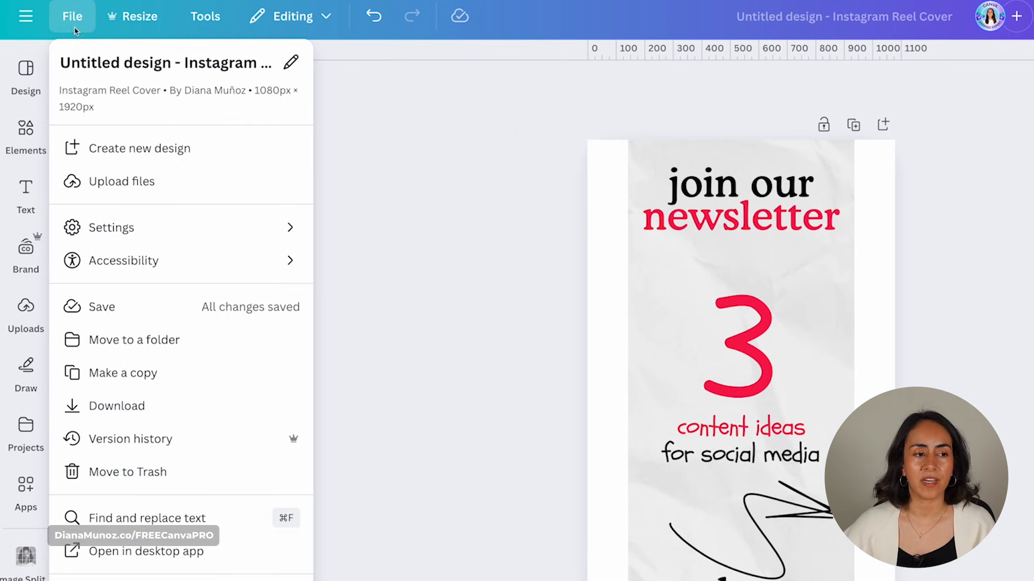
left_click(119, 229)
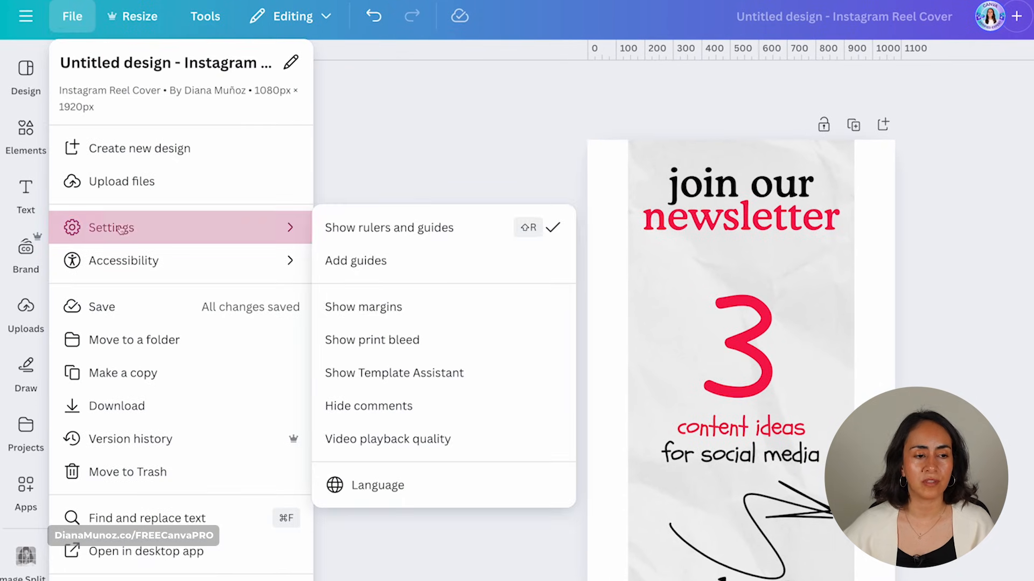
left_click(380, 261)
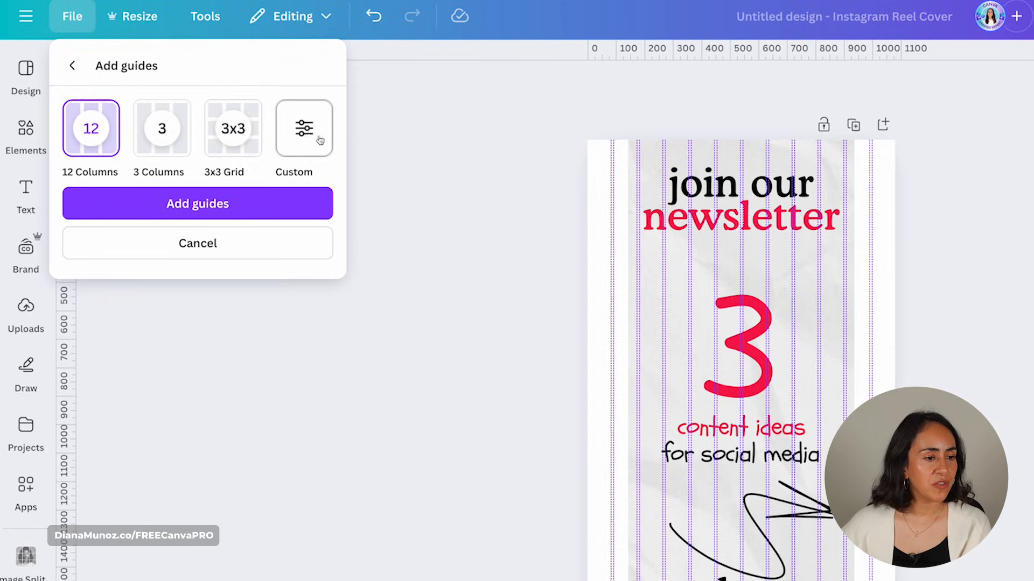
left_click(329, 141)
double_click(74, 226)
type("0")
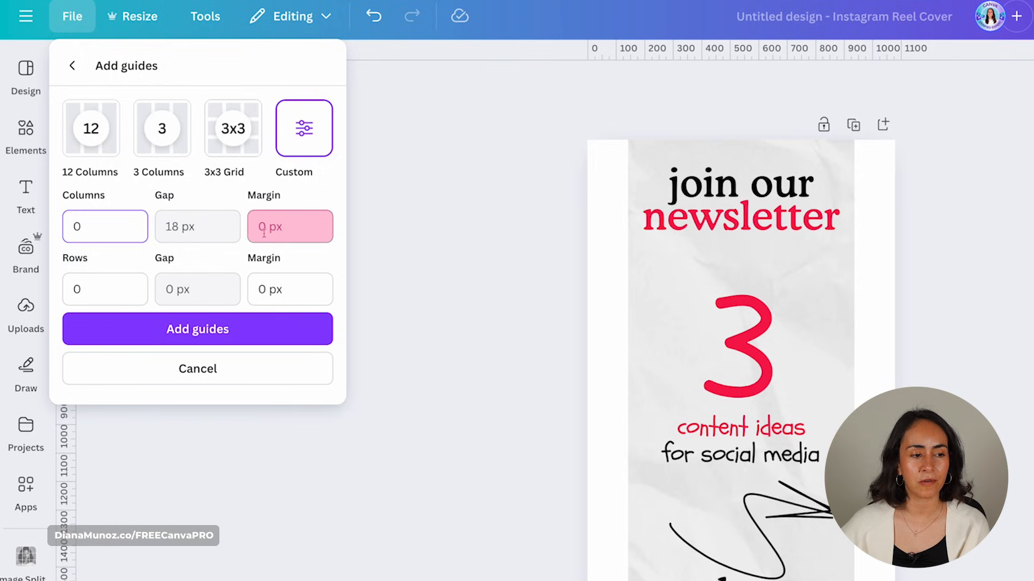
left_click(266, 289)
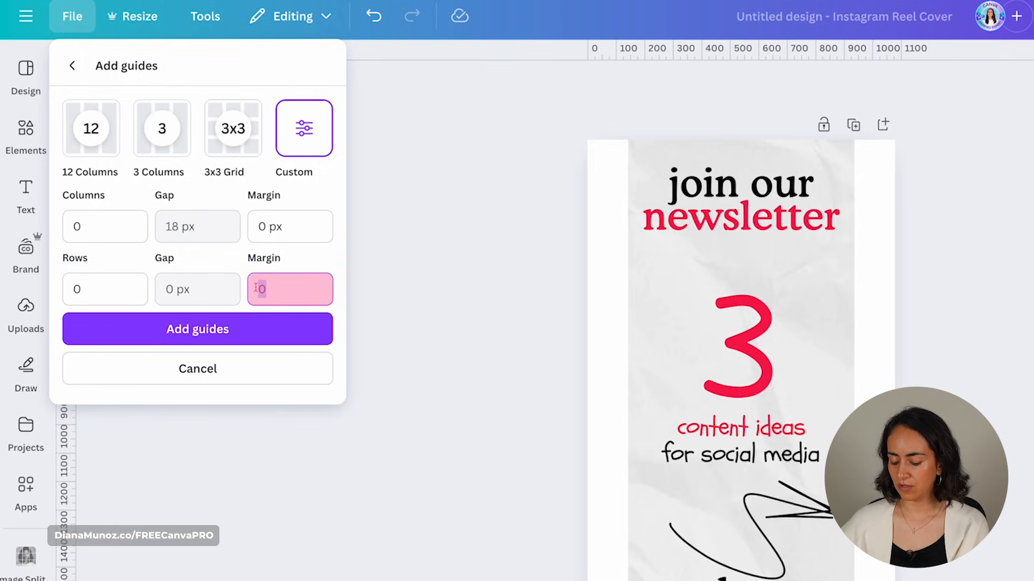
type("247")
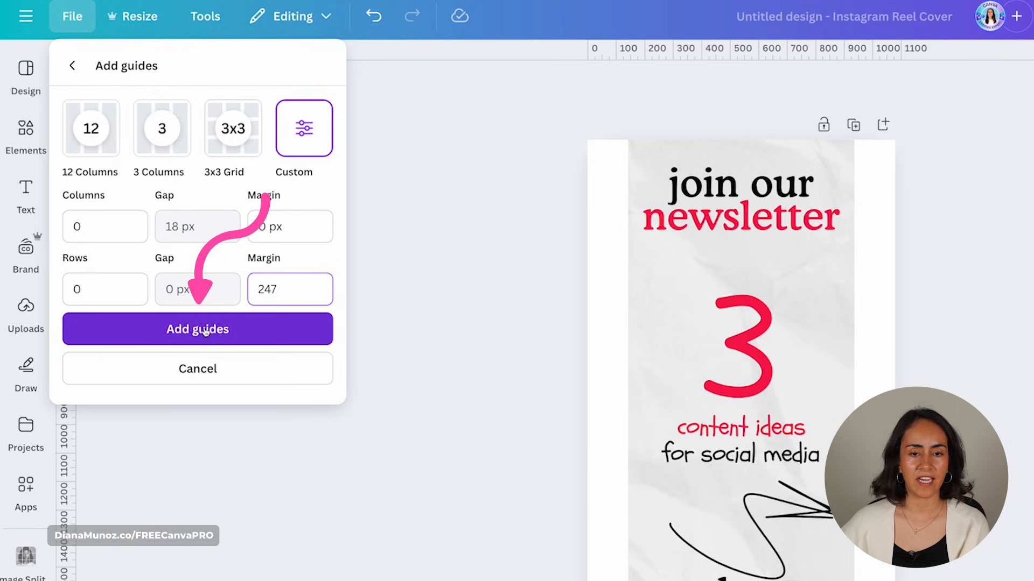
left_click(203, 330)
left_click(836, 332)
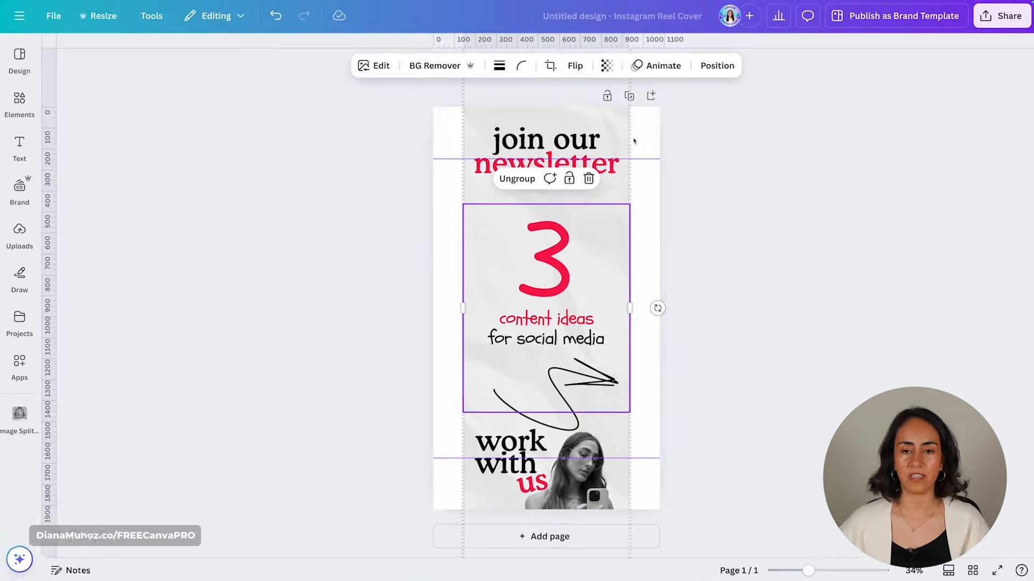
- Scale the grouped artwork up about its centre until it fills the Reel Cover page
mouse_move(807, 570)
left_mouse_down()
mouse_move(824, 570)
mouse_move(788, 570)
left_mouse_up()
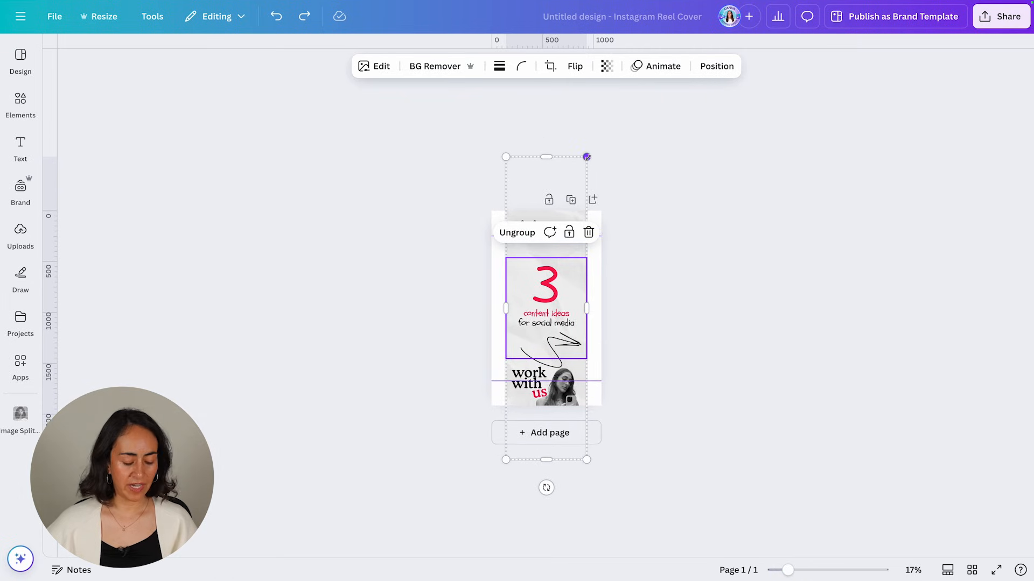
left_click_drag(587, 156, 694, 114)
left_click_drag(788, 570, 819, 570)
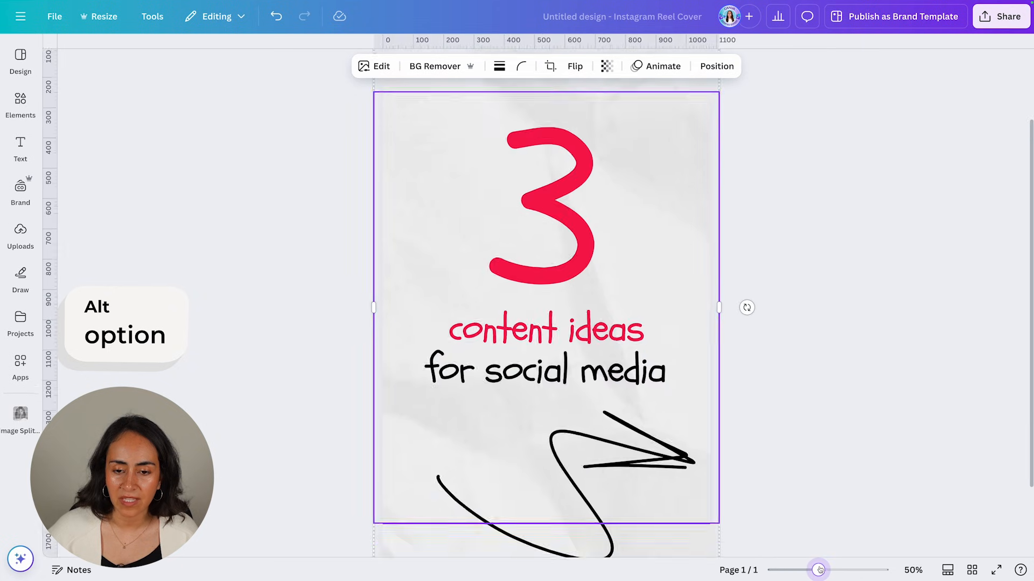
- Try Middle and Center alignment on the group, then reselect it and zoom out
left_click(716, 66)
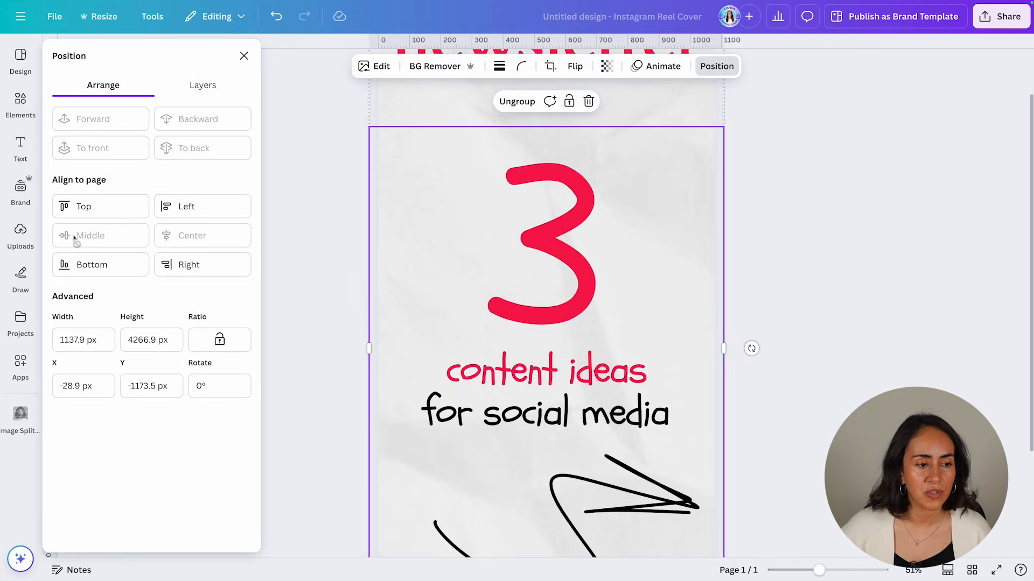
left_click(115, 236)
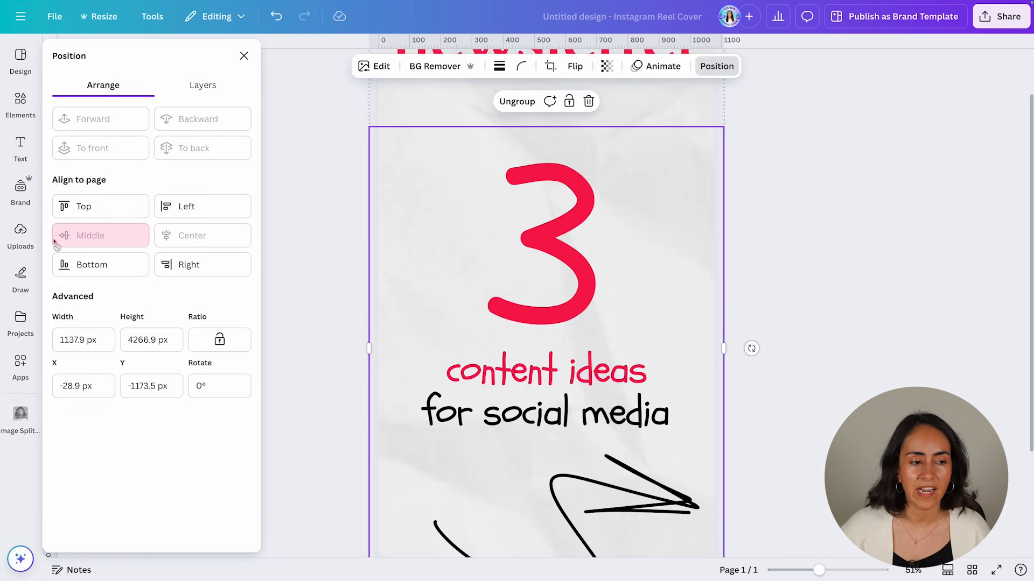
left_click(174, 239)
left_click(815, 281)
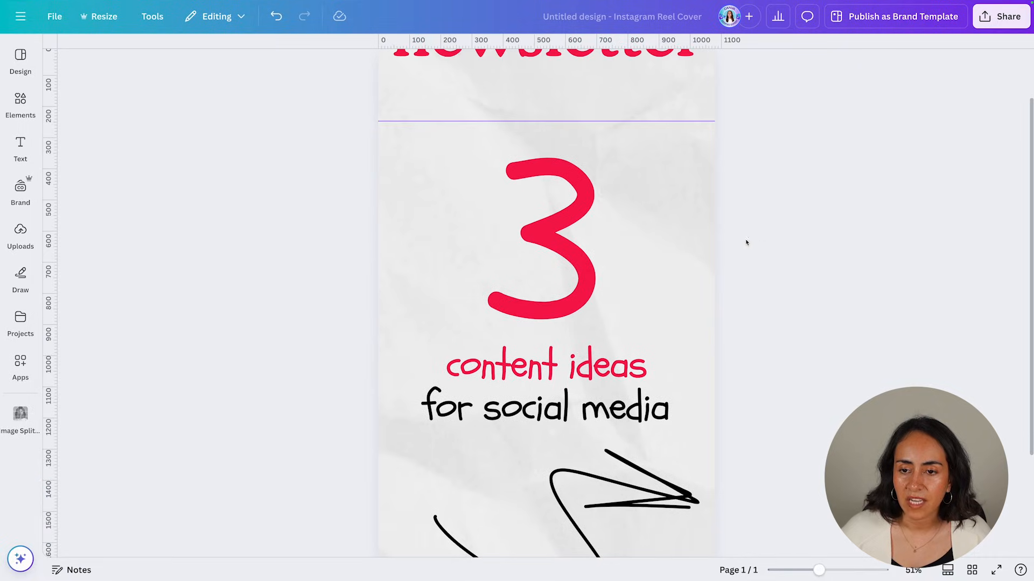
scroll(723, 323, "down", 3)
left_click(687, 330)
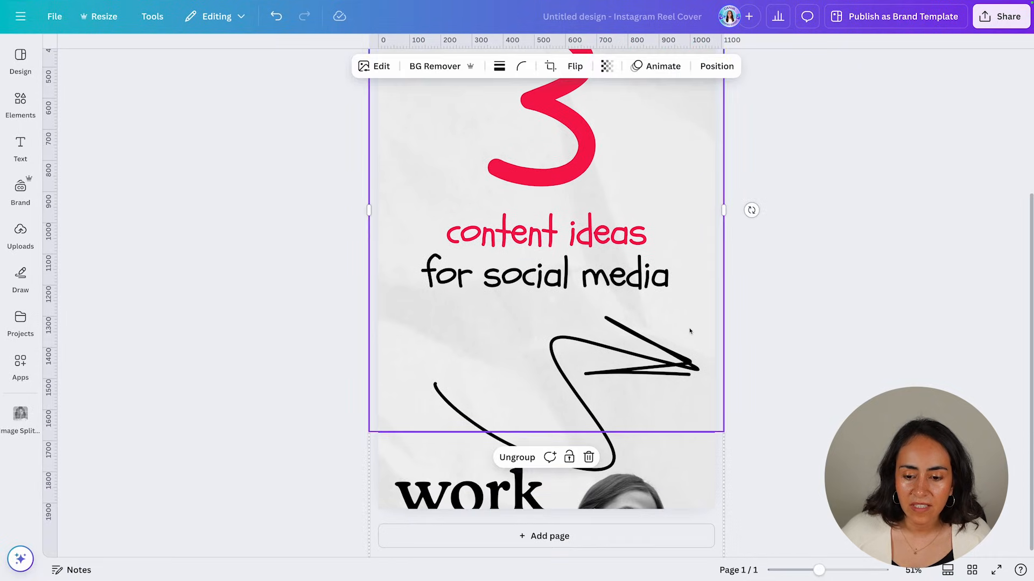
scroll(867, 323, "up", 4)
scroll(915, 433, "down", 5)
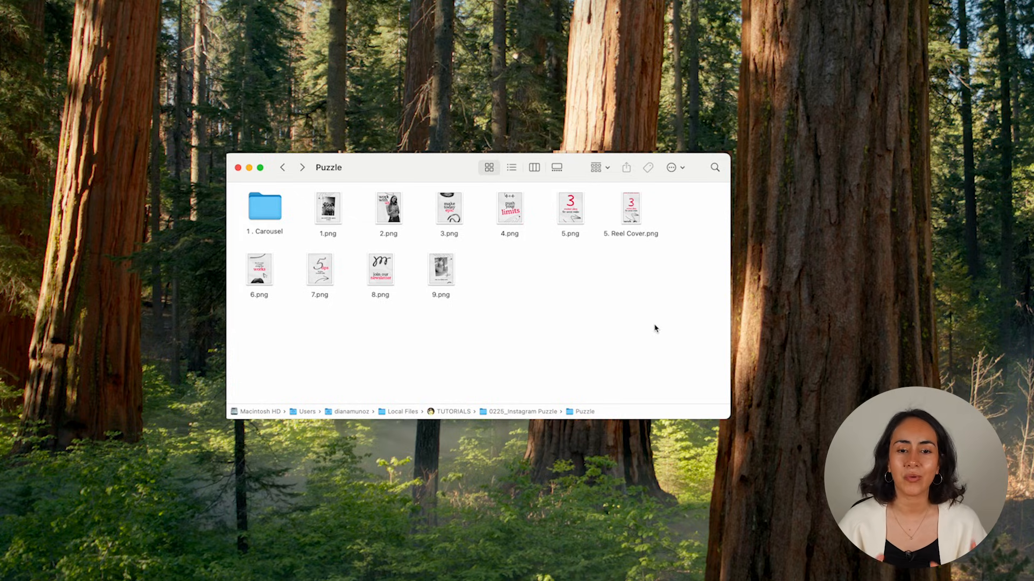
- AirDrop 1–4.png, 6–9.png and '5. Reel Cover.png' to the iPhone, leaving out 5.png
left_click_drag(698, 320, 263, 256)
left_click_drag(693, 218, 368, 226)
left_click(575, 210, "super")
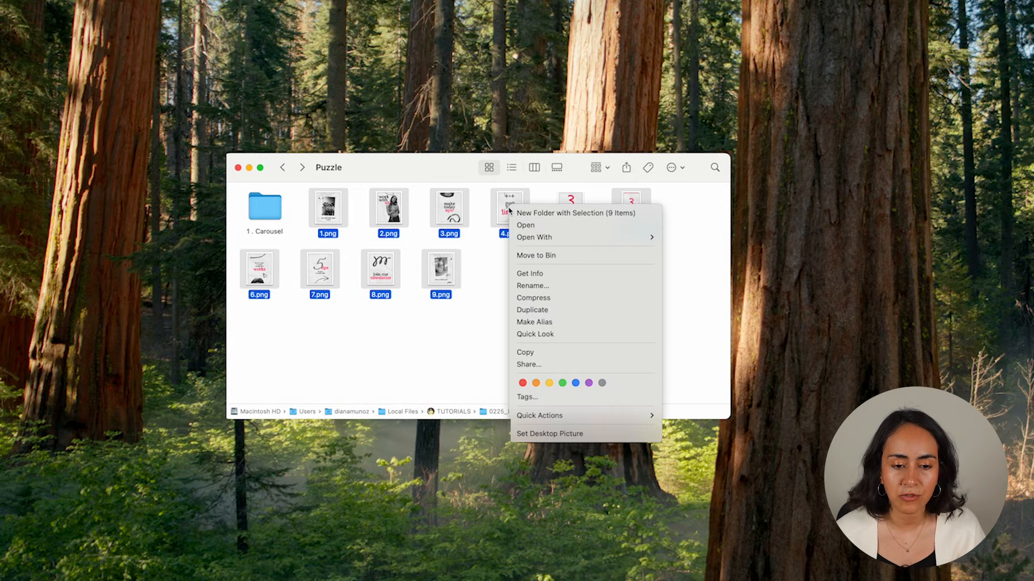
left_click(555, 365)
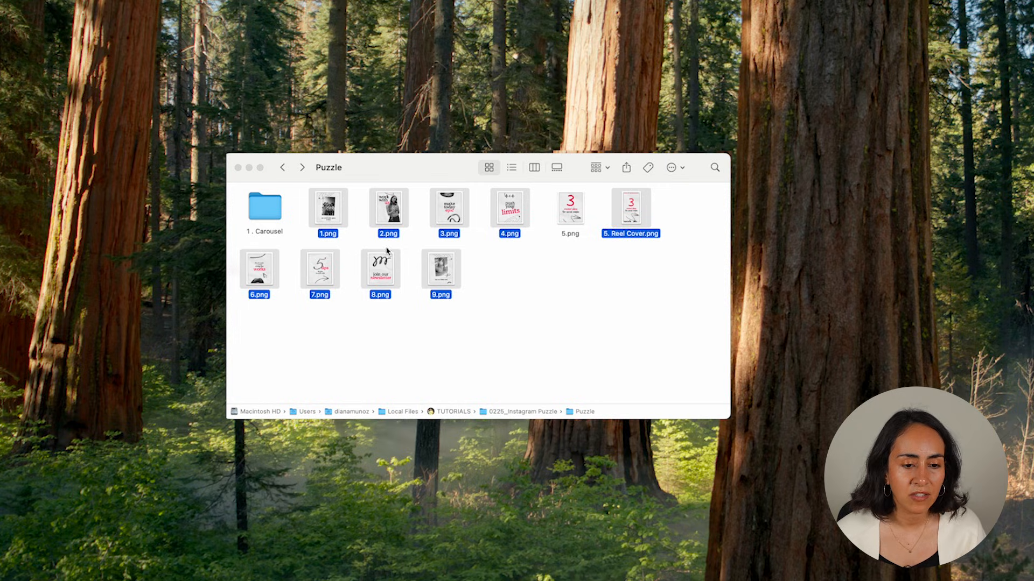
left_click(401, 276)
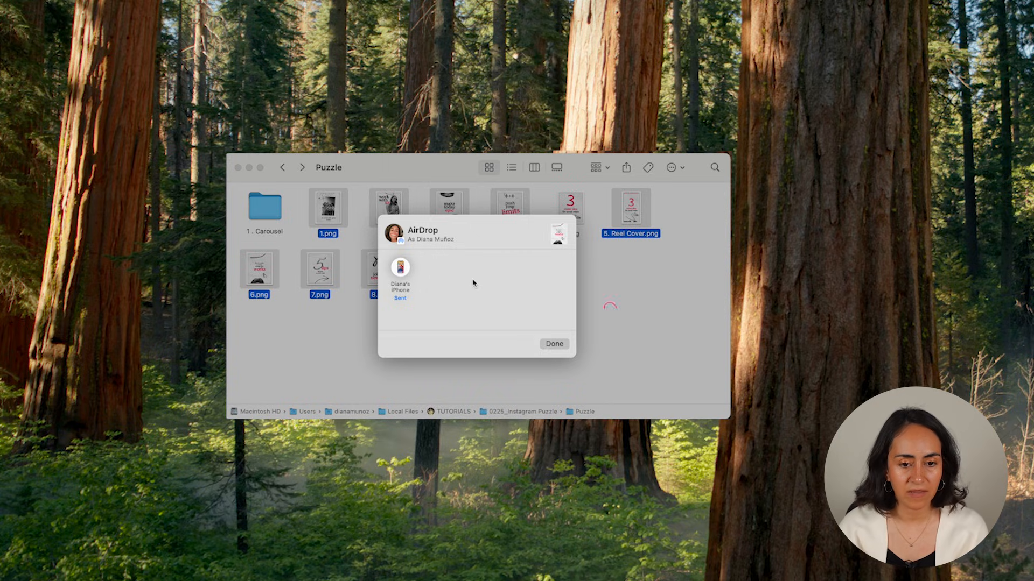
- Open the '1. Carousel' folder, select its four images, then return to Puzzle
left_click(554, 344)
left_click(265, 215)
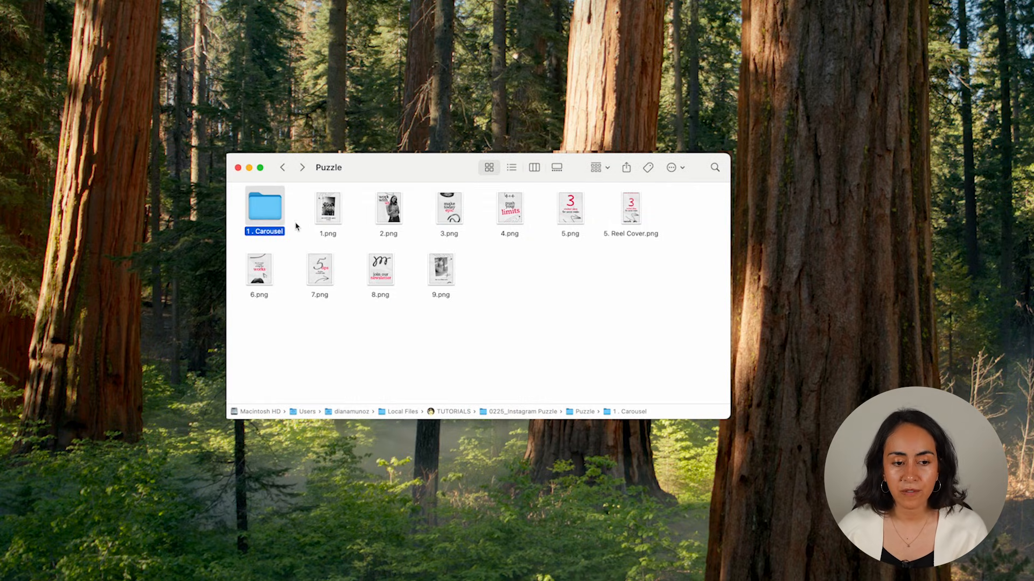
double_click(277, 205)
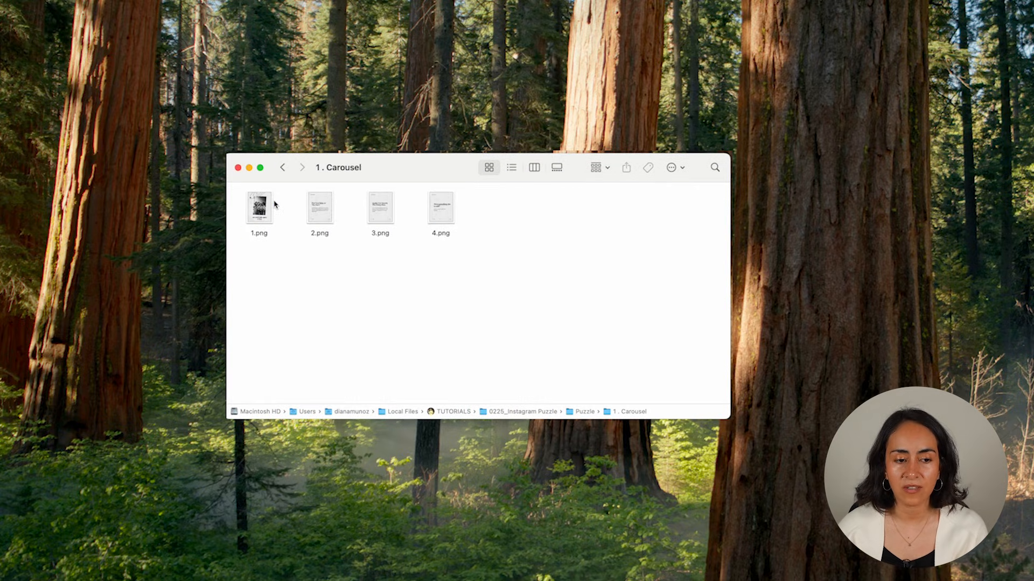
mouse_move(265, 263)
left_mouse_down()
mouse_move(357, 202)
mouse_move(473, 200)
left_mouse_up()
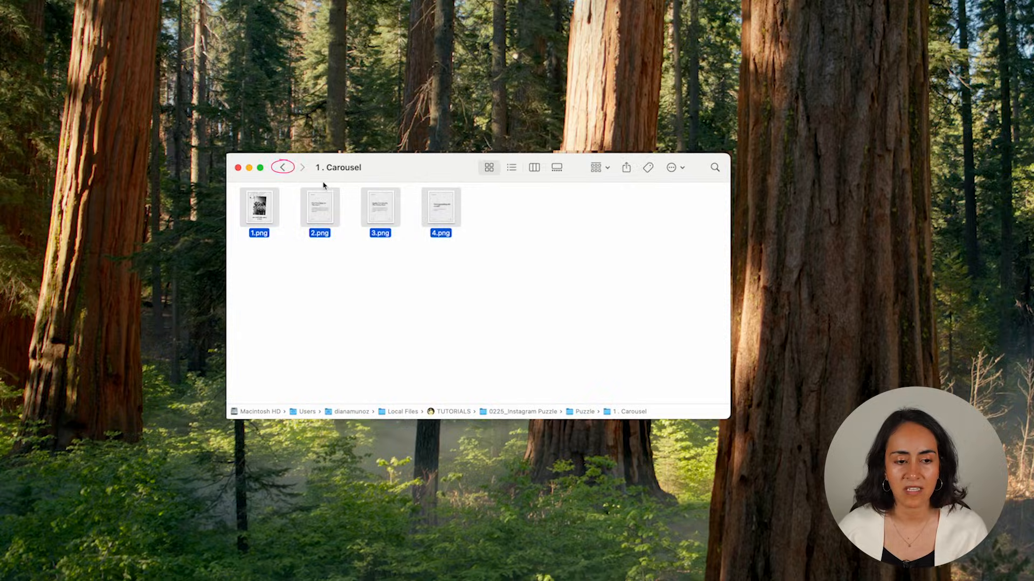
left_click(283, 168)
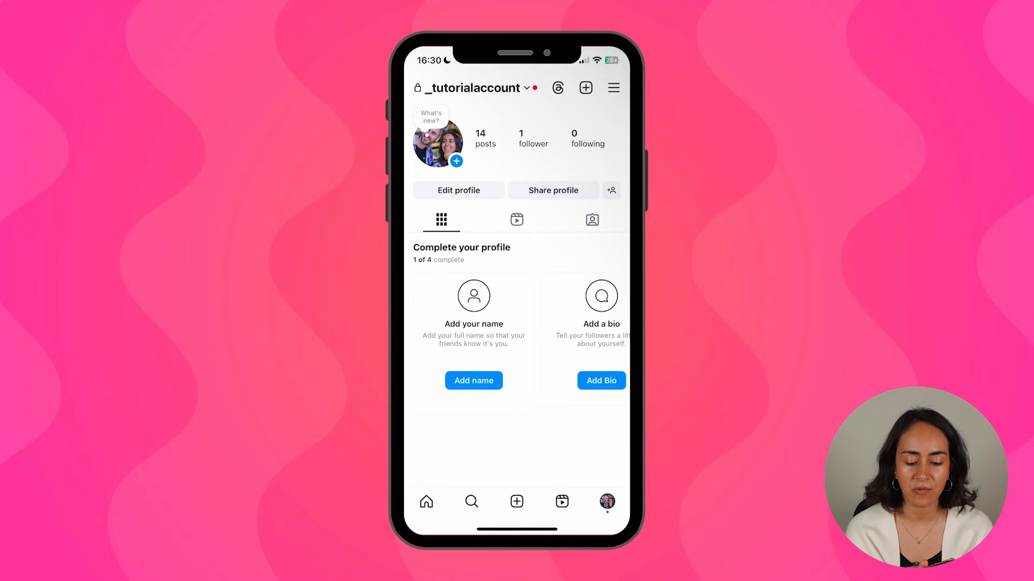
- Start a new feed post with the 'new social media agency' slide, shown uncropped
left_click(586, 88)
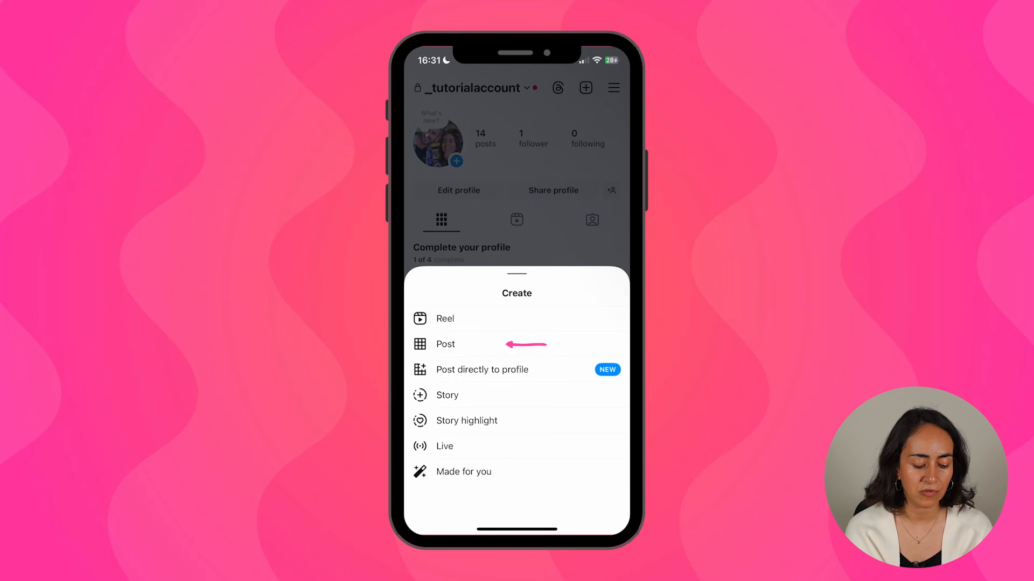
left_click(445, 344)
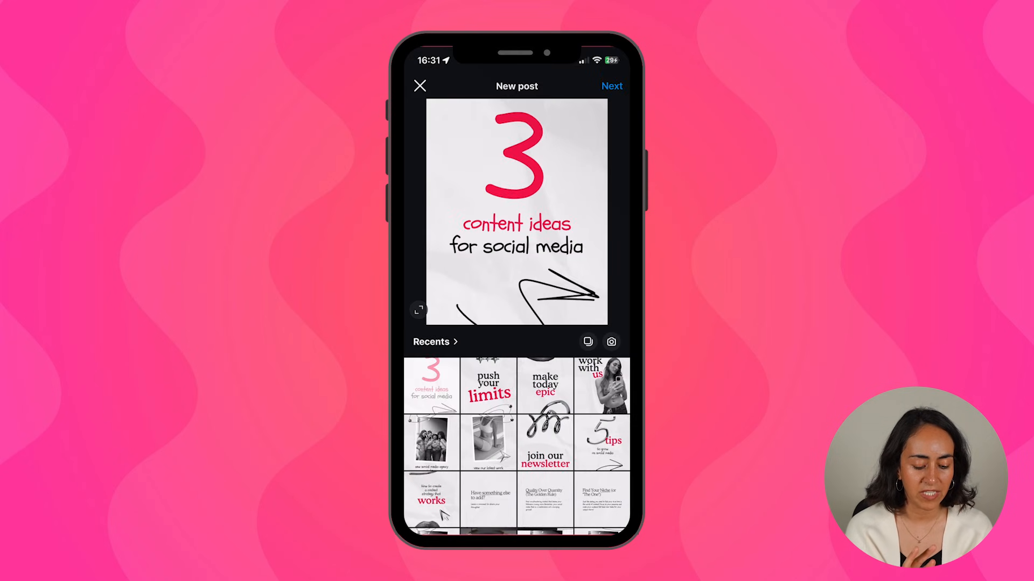
scroll(517, 447, "down", 5)
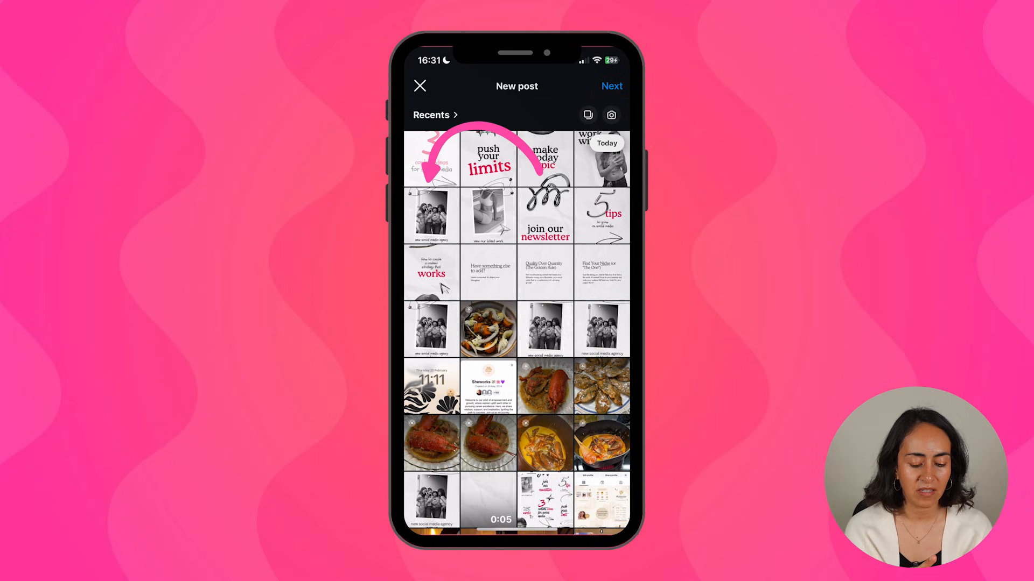
left_click(432, 330)
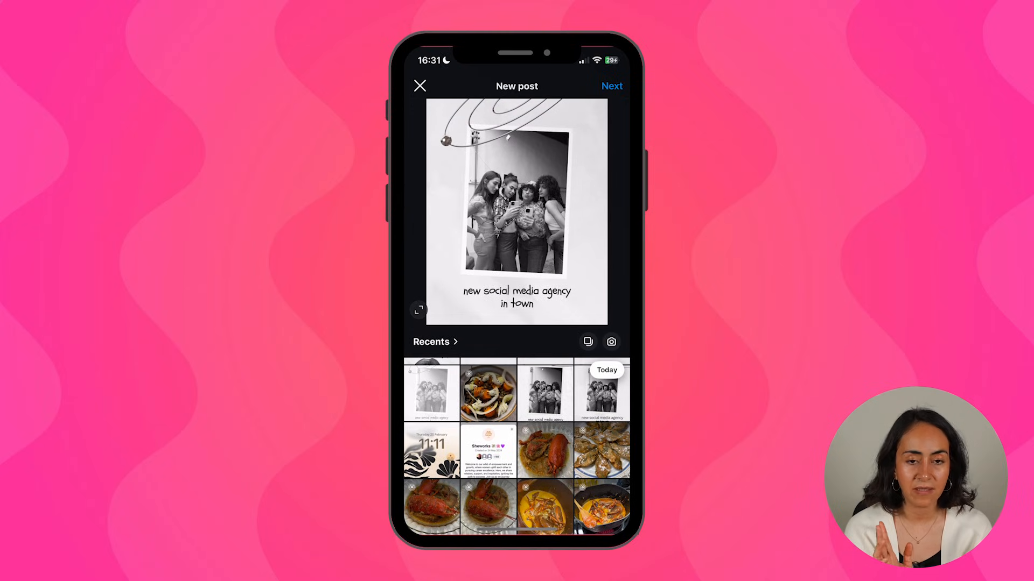
left_click(418, 310)
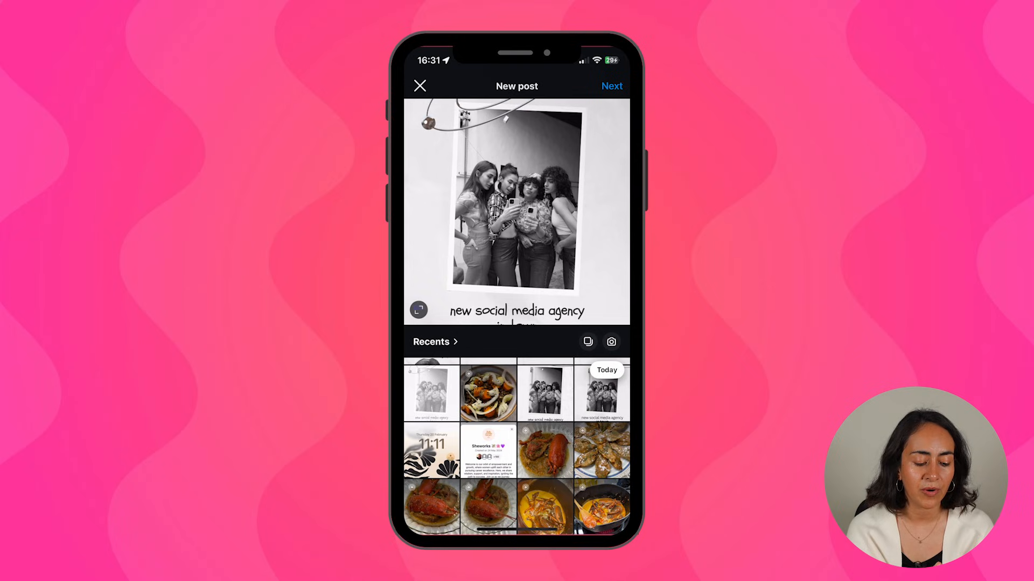
left_click(419, 310)
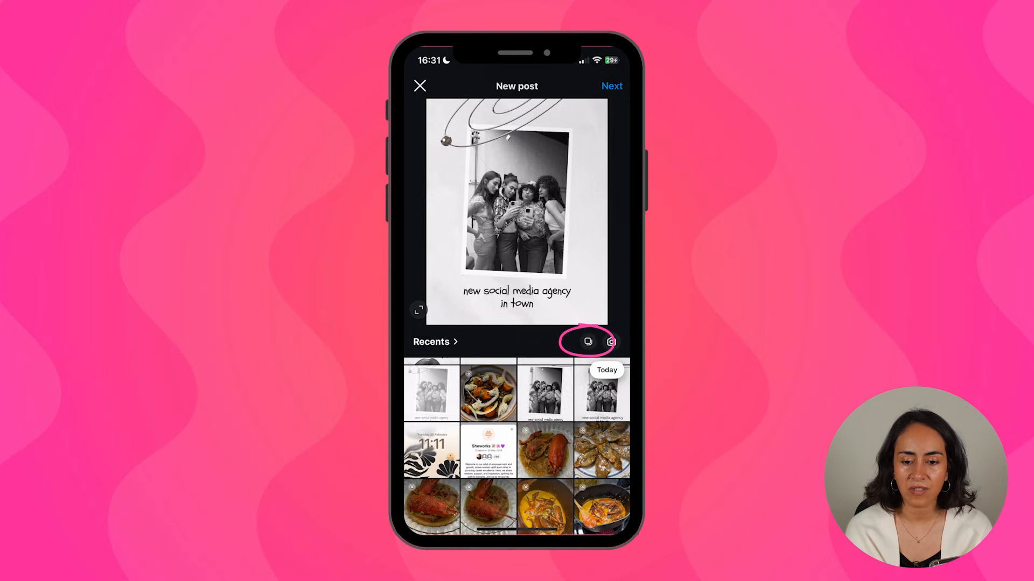
- Add Find Your Niche, Quality Over Quantity and Have something else to add? as slides 2–4
left_click(588, 342)
scroll(517, 447, "up", 3)
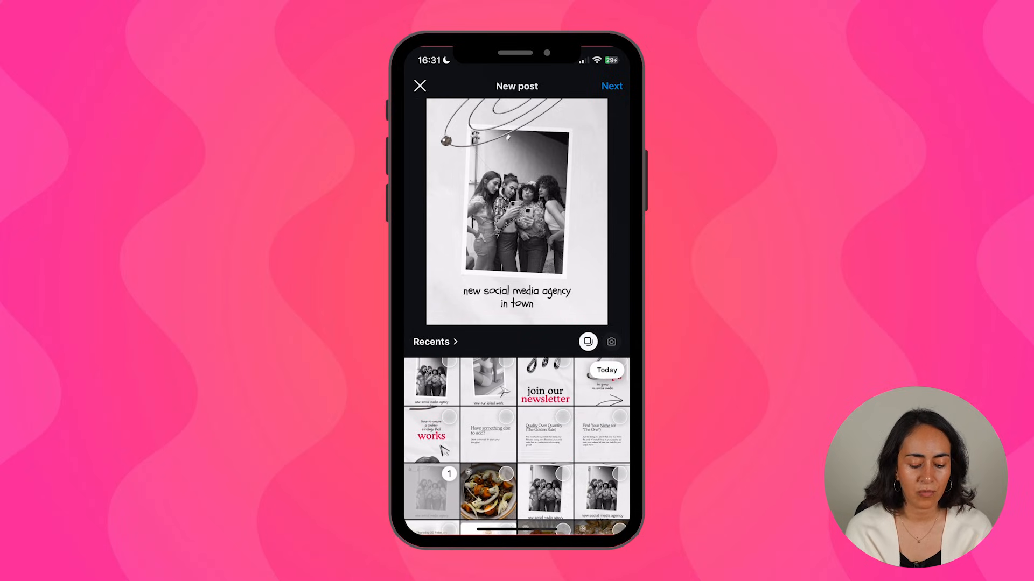
left_click(601, 434)
left_click(545, 435)
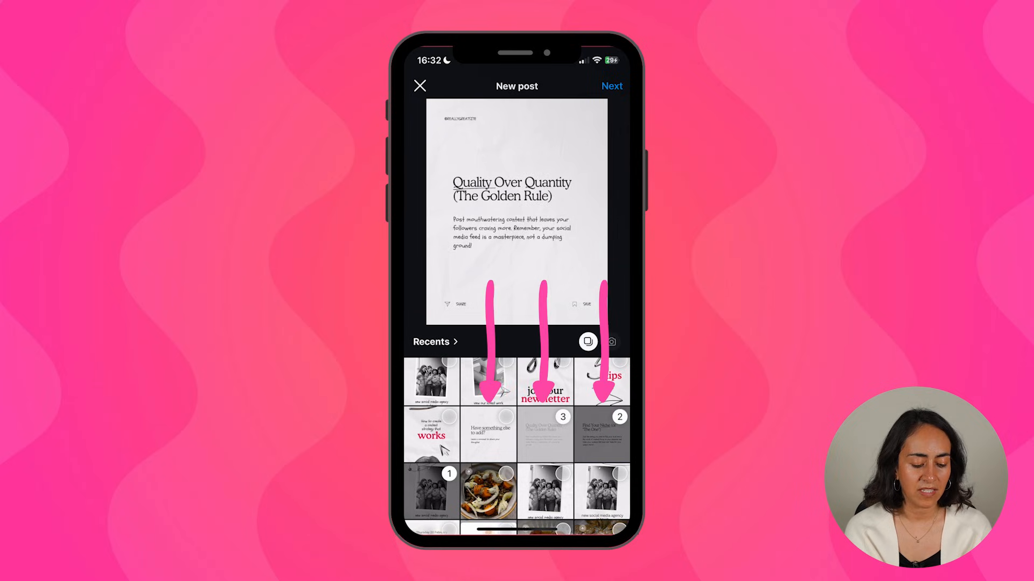
left_click(488, 434)
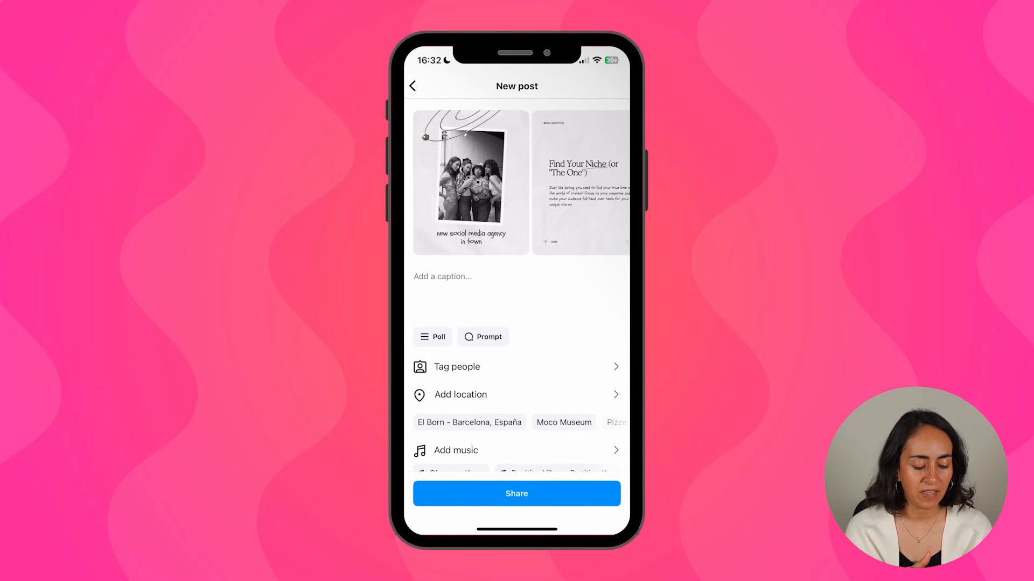
scroll(517, 285, "down", 5)
scroll(517, 285, "down", 2)
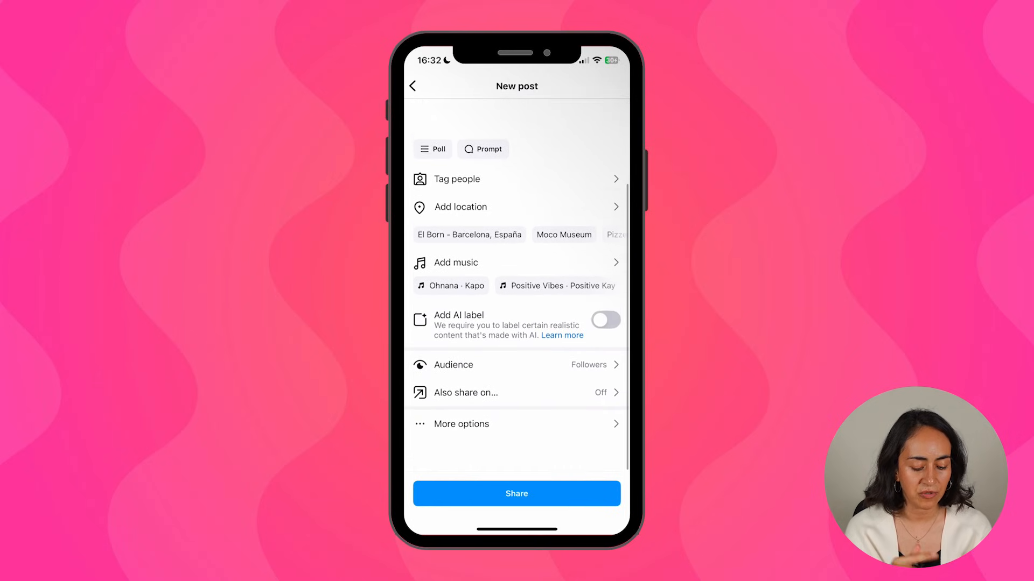
- Share the four-slide carousel post to Instagram
left_click(517, 494)
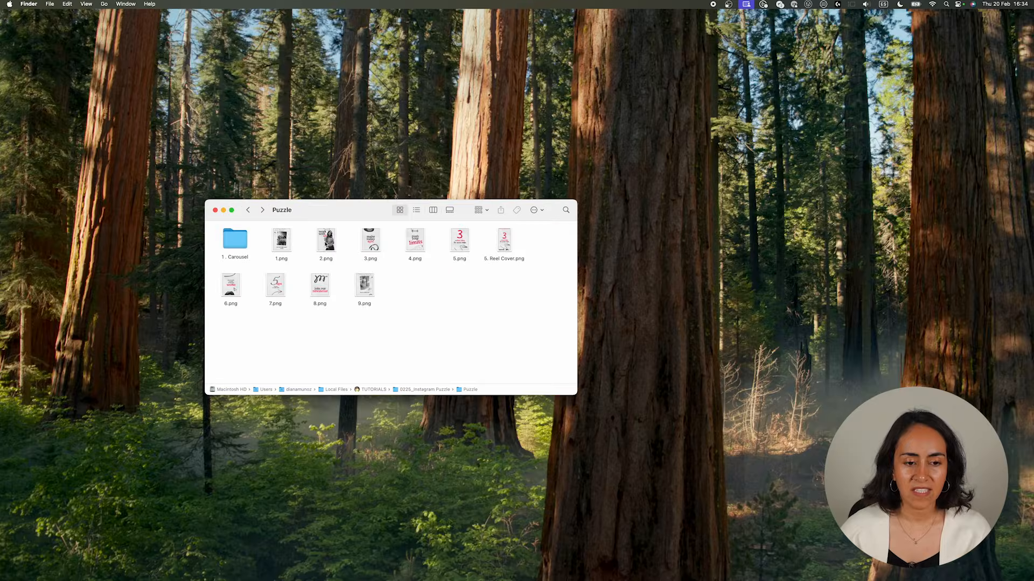
- Quick Look the 2.png 'work with us' tile full size, then close the preview
left_click(325, 240)
key("space")
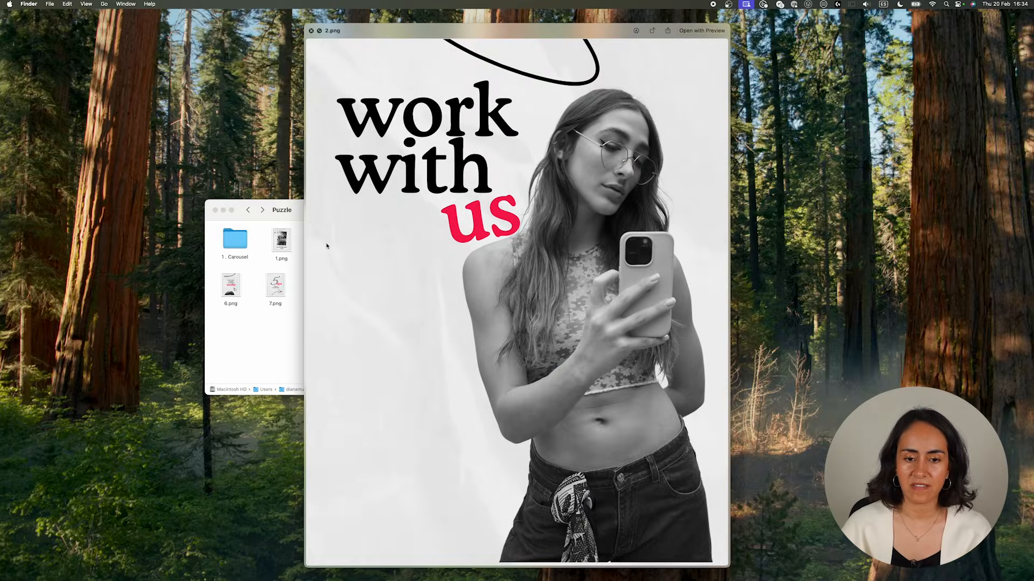
key("space")
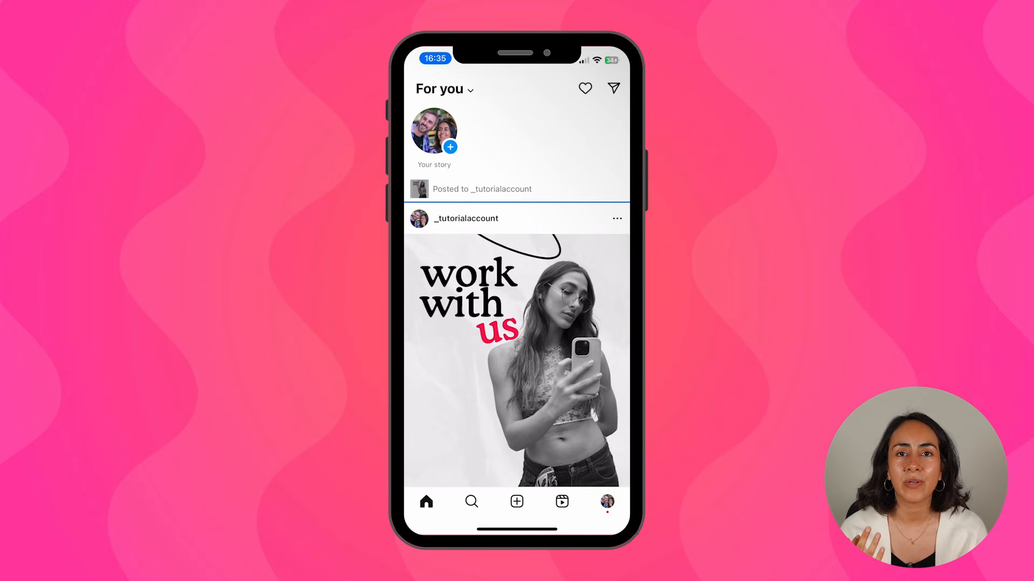
- Go to the Instagram profile to see the work with us, make today epic and push your limits tiles
left_click(608, 502)
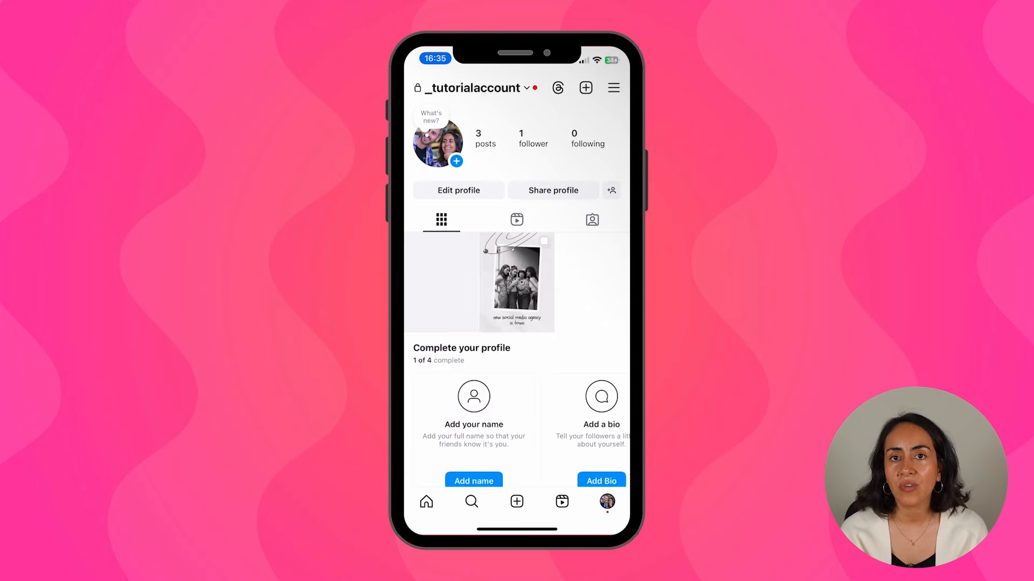